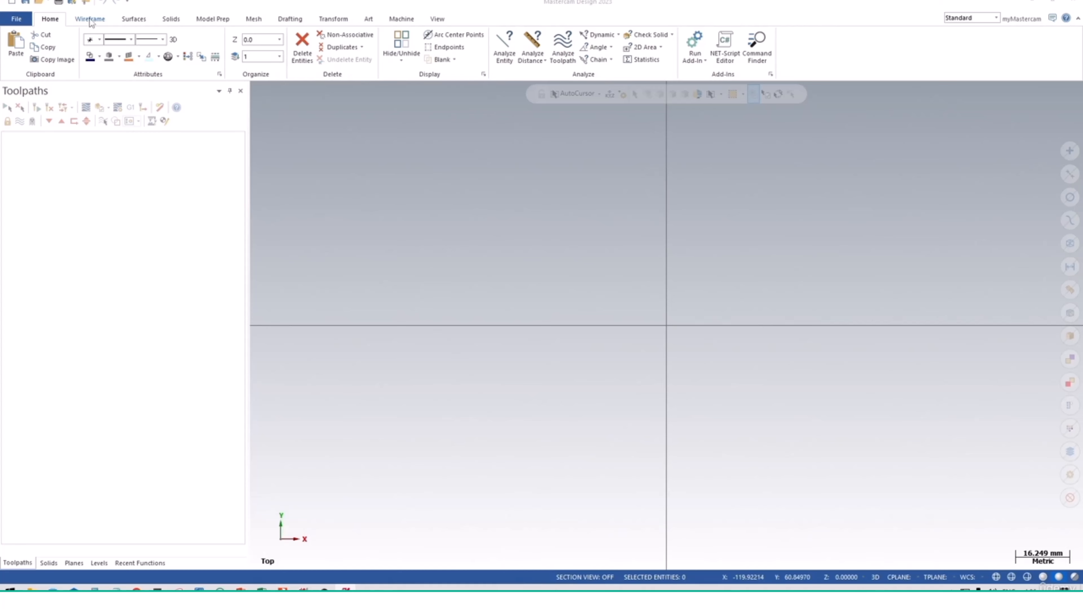
Draw a NURBS ellipse centred on the origin with radii of about 33 mm (A) and 26 mm (B)
left_click(90, 21)
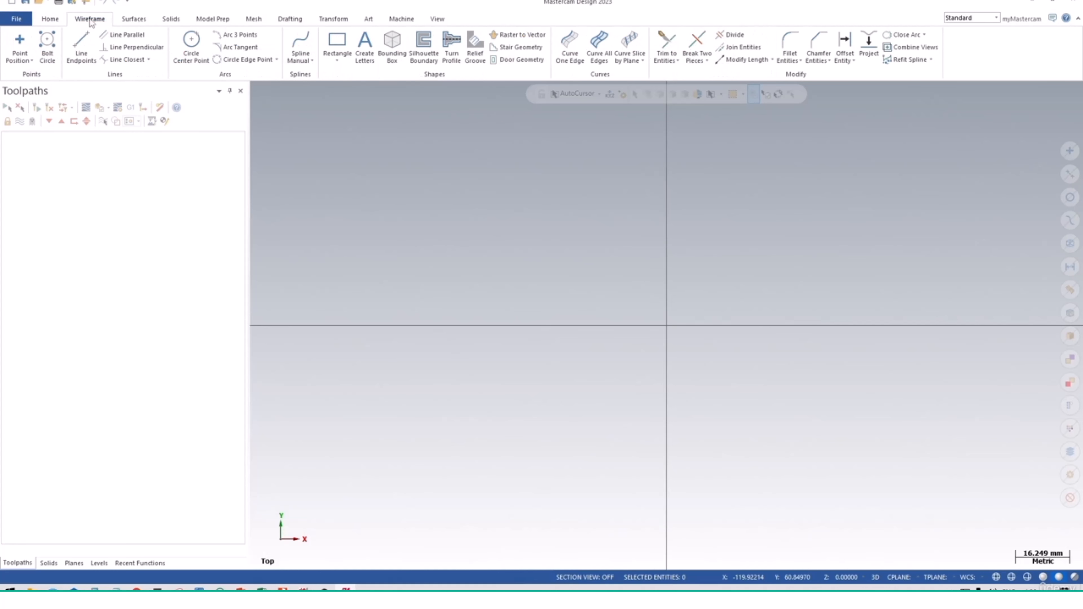
left_click(338, 62)
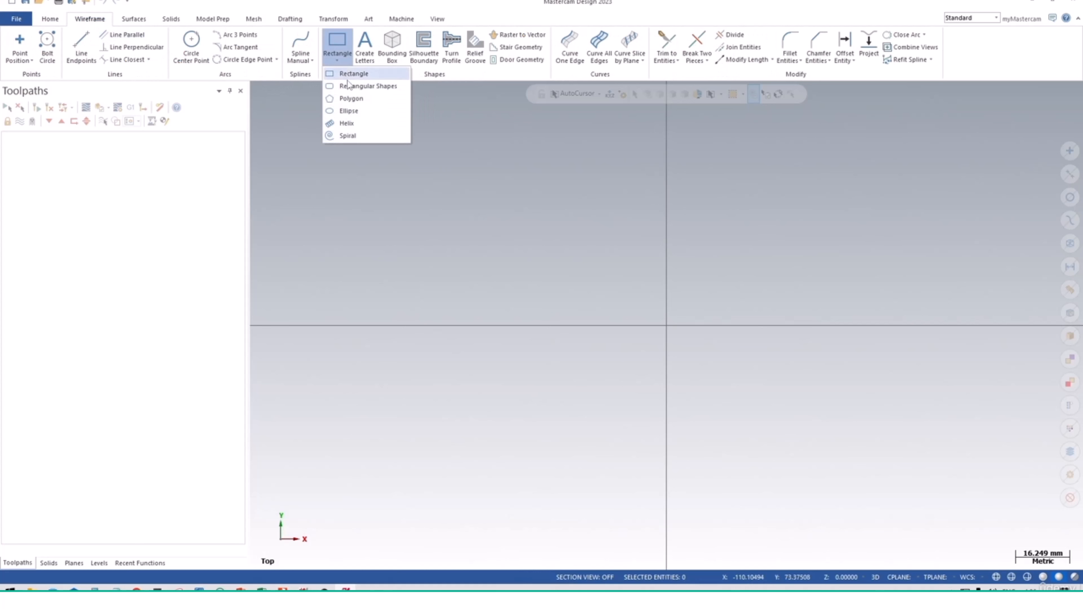
left_click(346, 112)
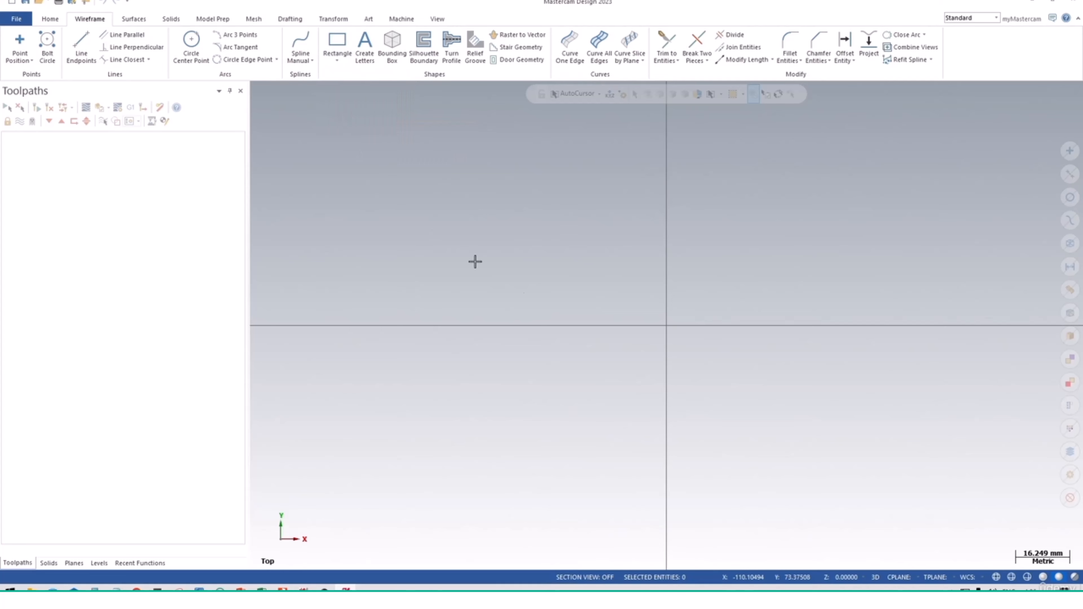
left_click(667, 327)
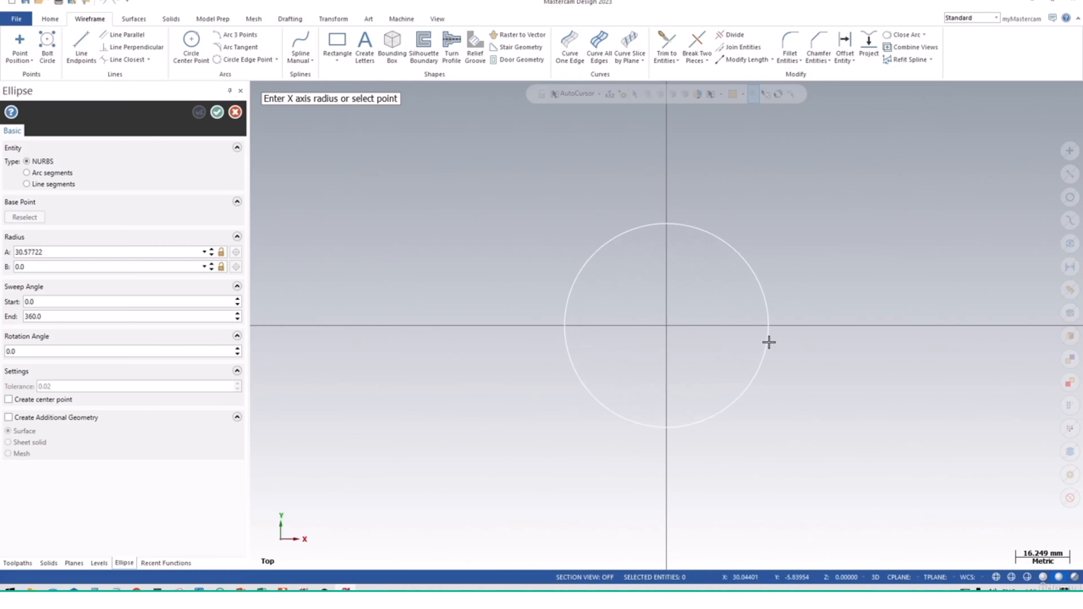
left_click(779, 326)
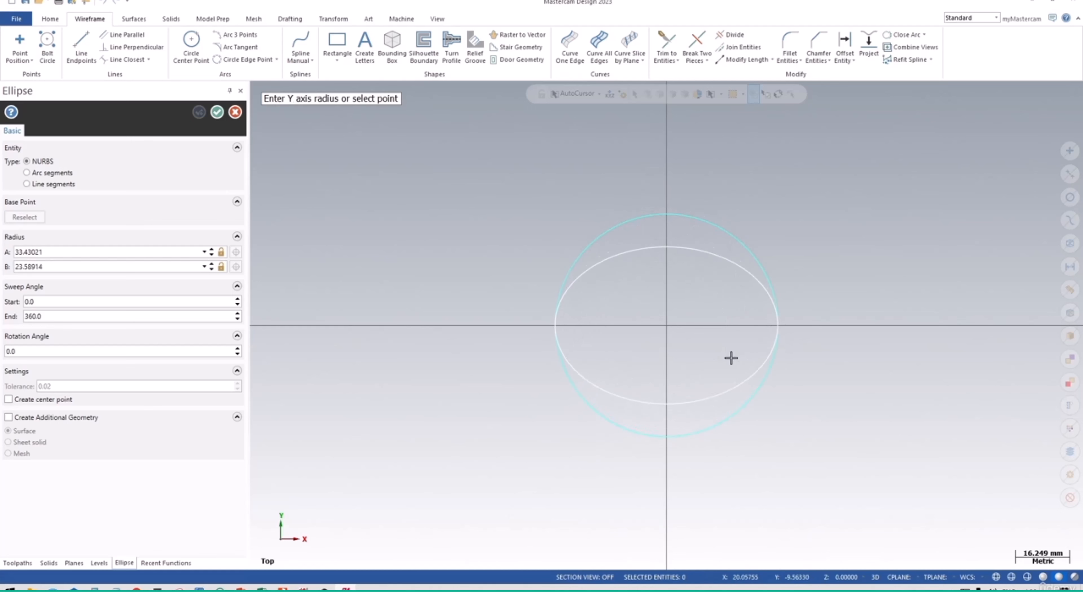
left_click(730, 386)
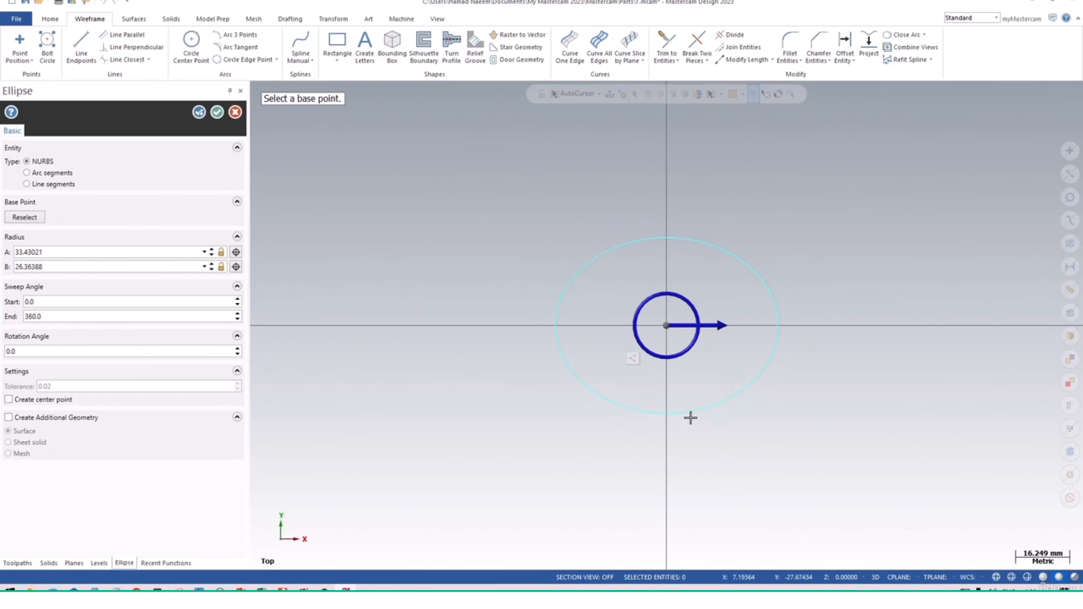
Set the ellipse's radius A to 45 mm and radius B to 30 mm, and finish the ellipse
left_click(72, 252)
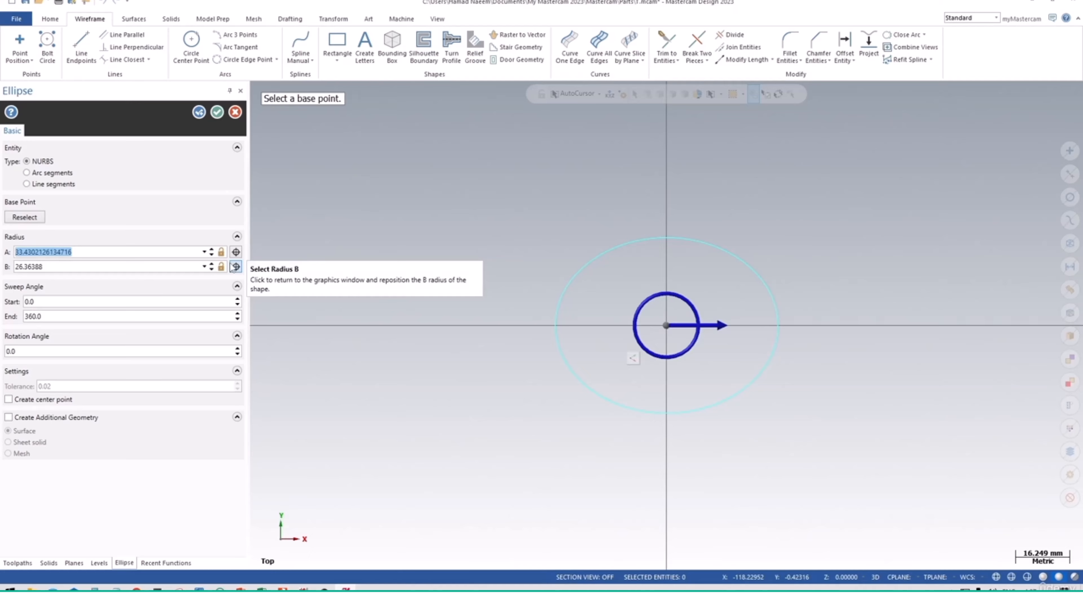
type("45")
left_click(117, 267)
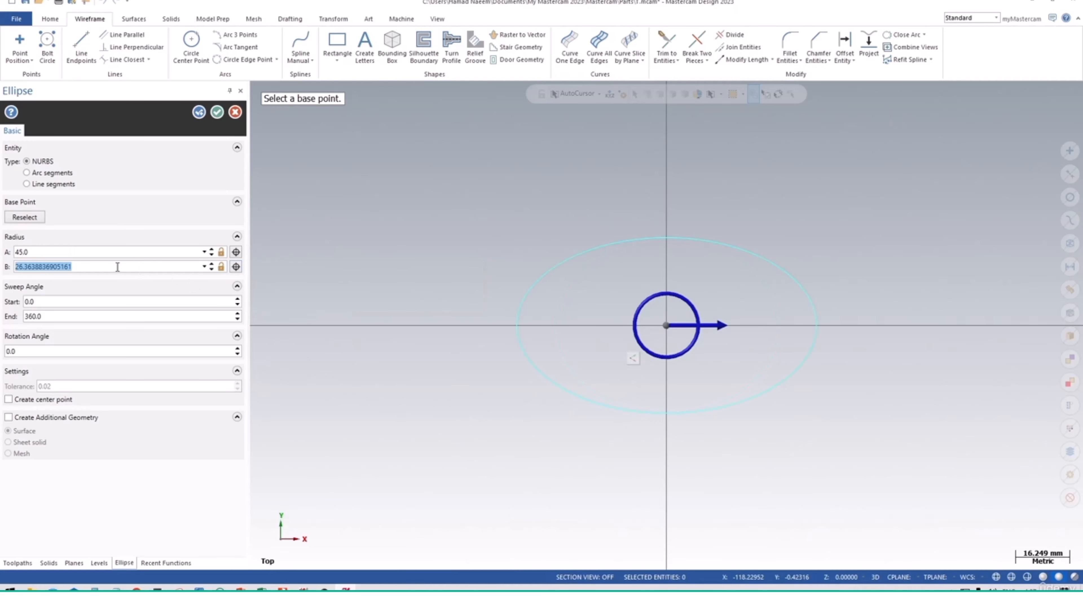
type("30")
key("Return")
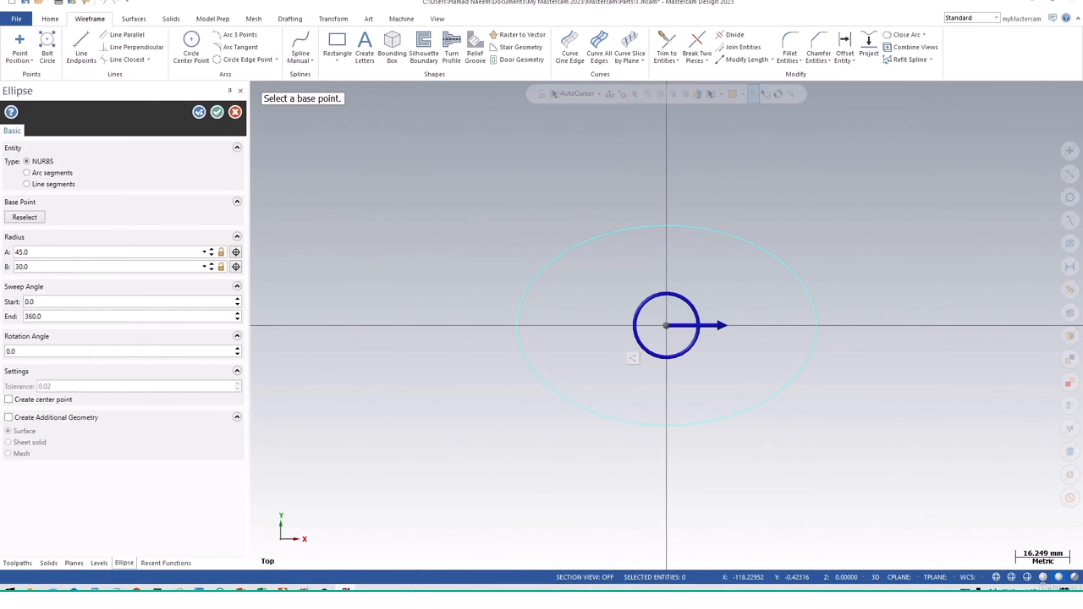
left_click(217, 112)
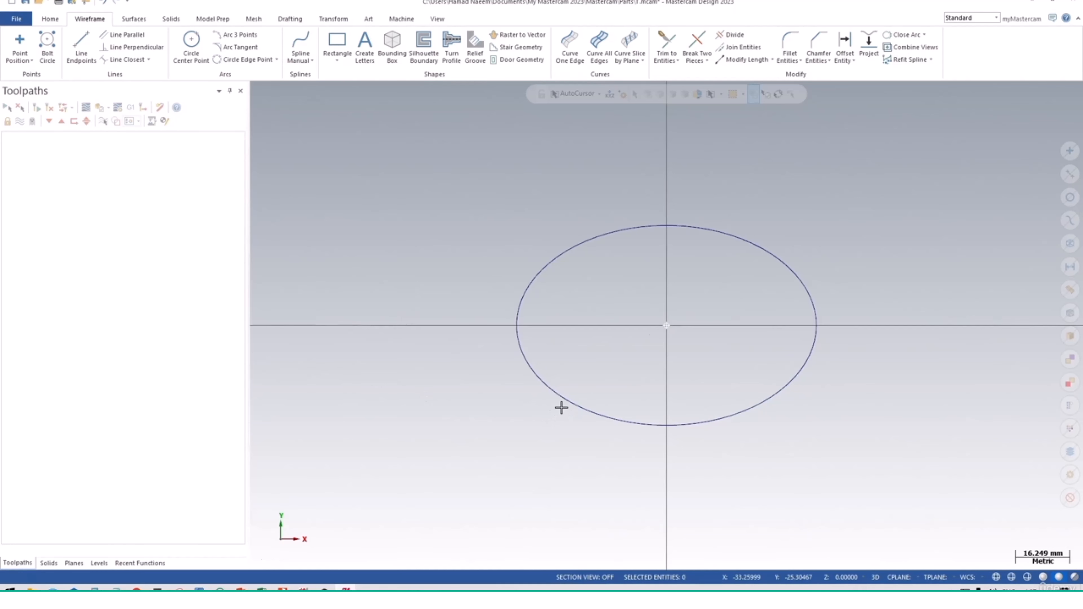
Start a solid extrusion that creates a body, using the ellipse as its wireframe chain
middle_click_drag(560, 407, 667, 439)
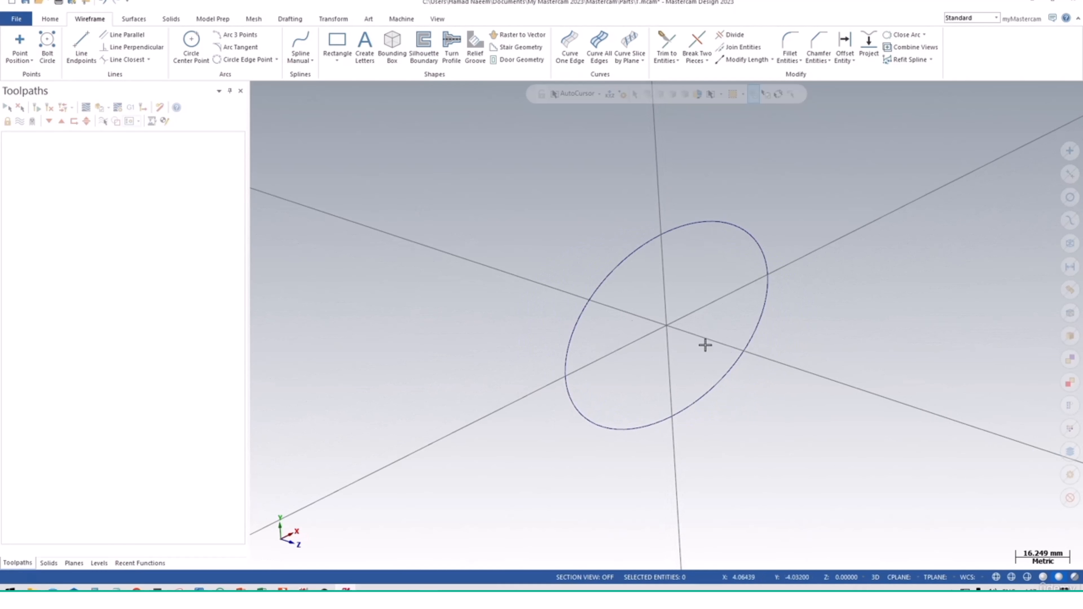
left_click(171, 20)
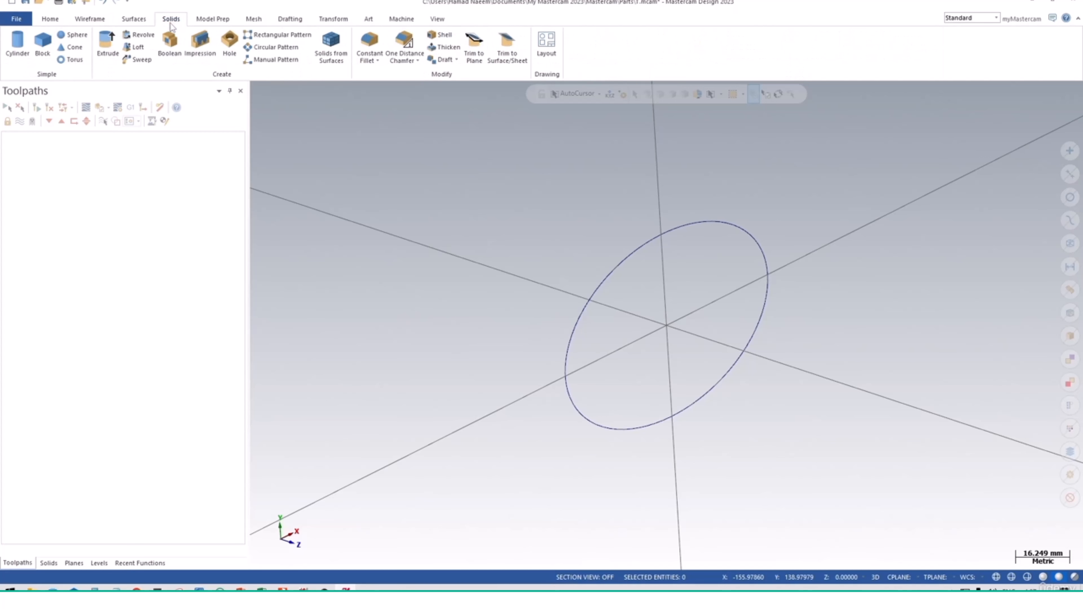
left_click(117, 53)
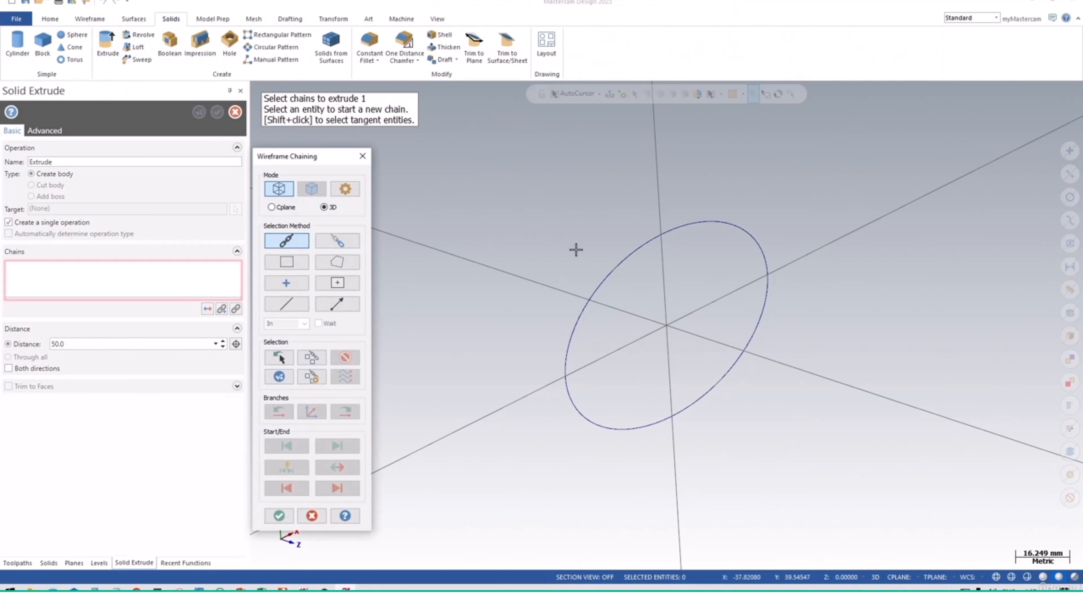
left_click(618, 257)
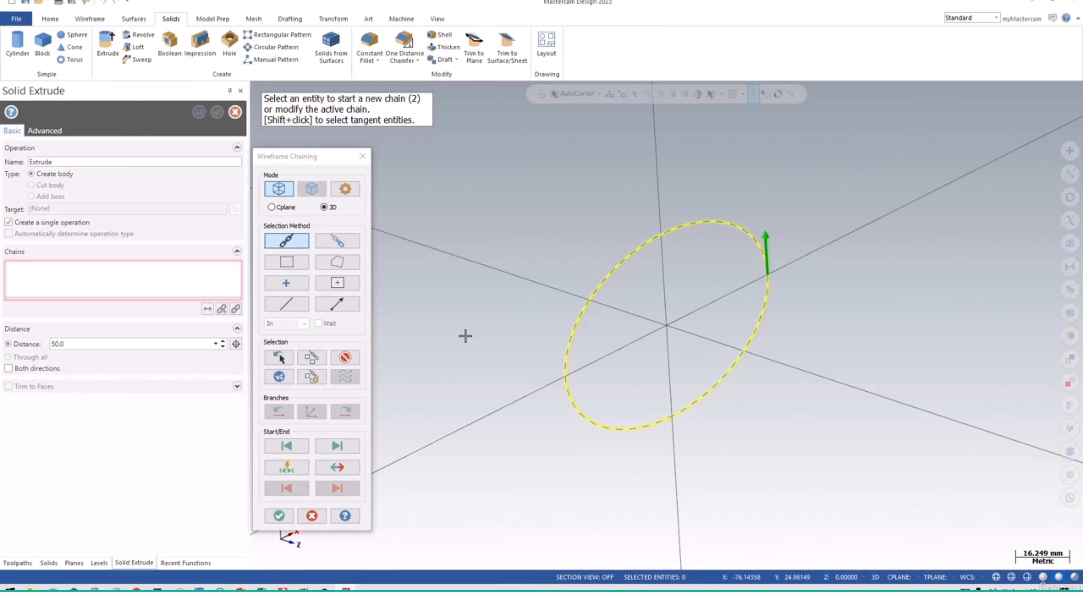
left_click(279, 516)
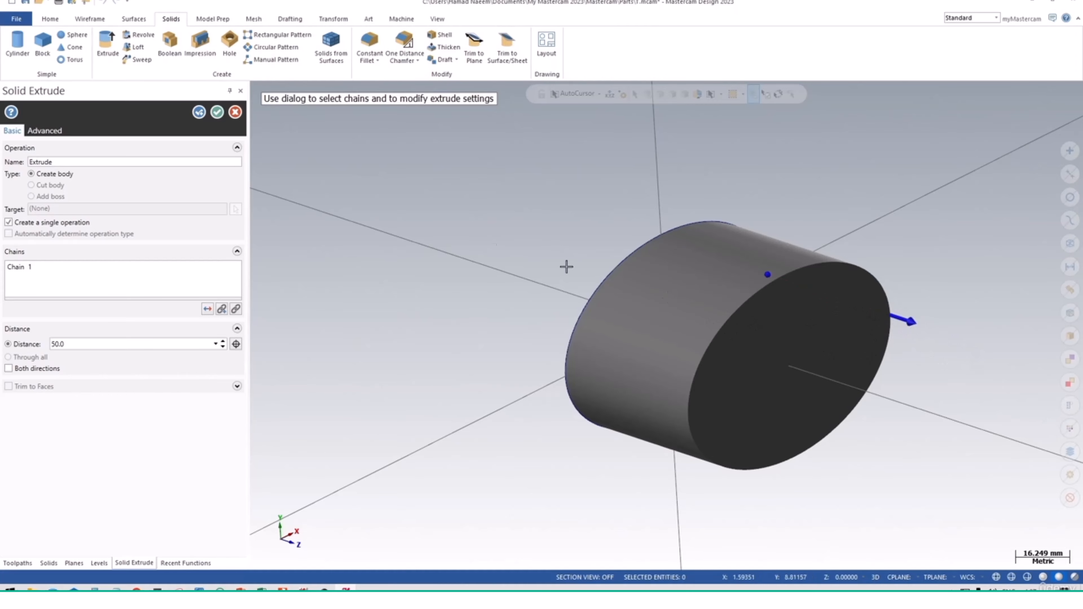
Reverse the extrusion direction, set its distance to 70 mm and create the solid
left_click(208, 309)
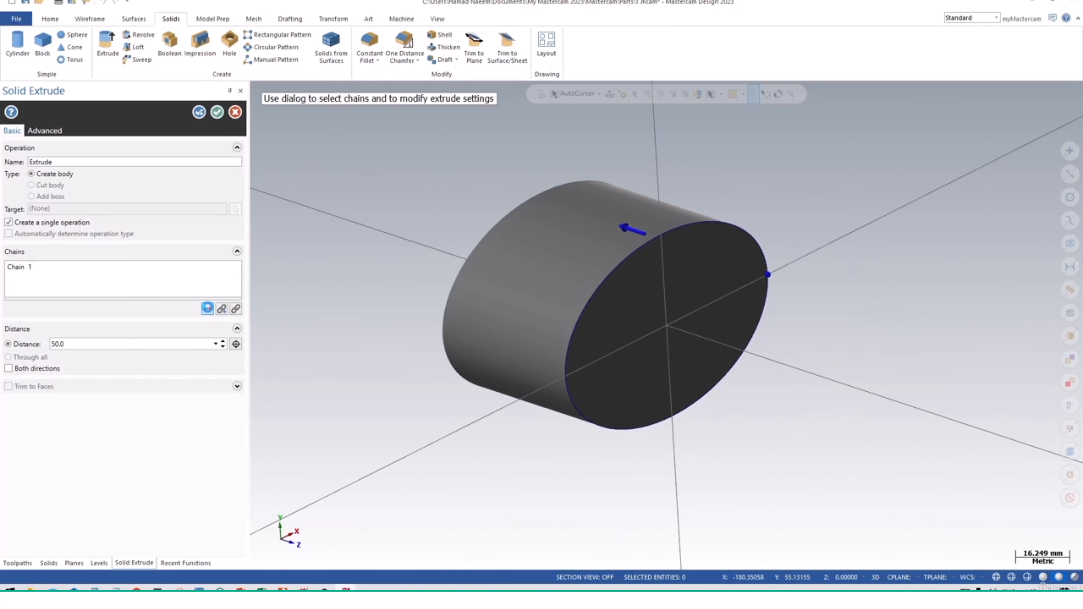
left_click(222, 341)
left_click(222, 341)
left_click(223, 342)
left_click(222, 341)
left_click(222, 341)
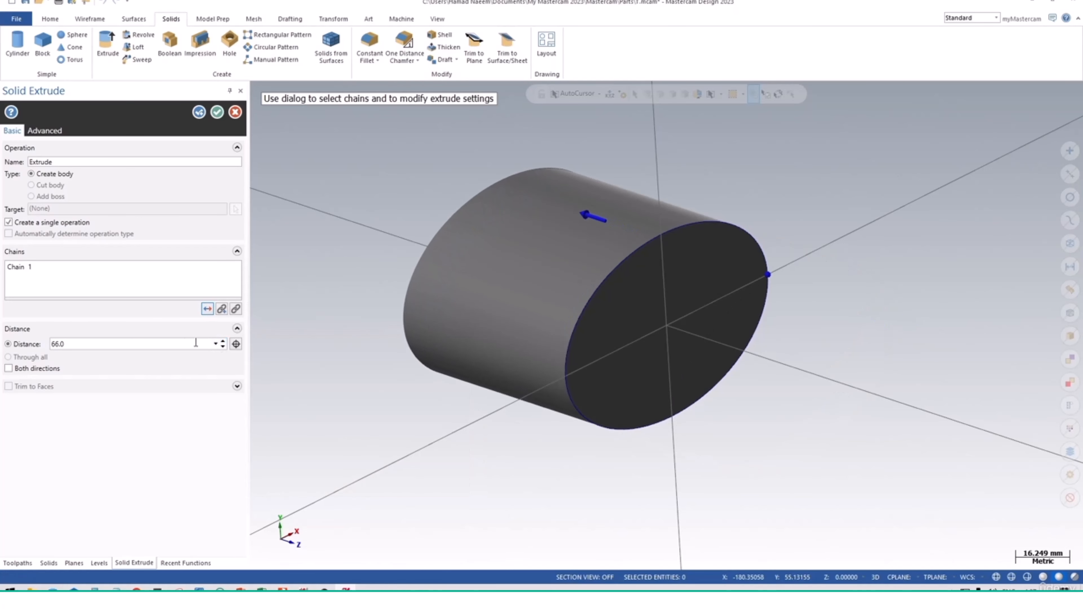
left_click(162, 343)
type("70")
key("Return")
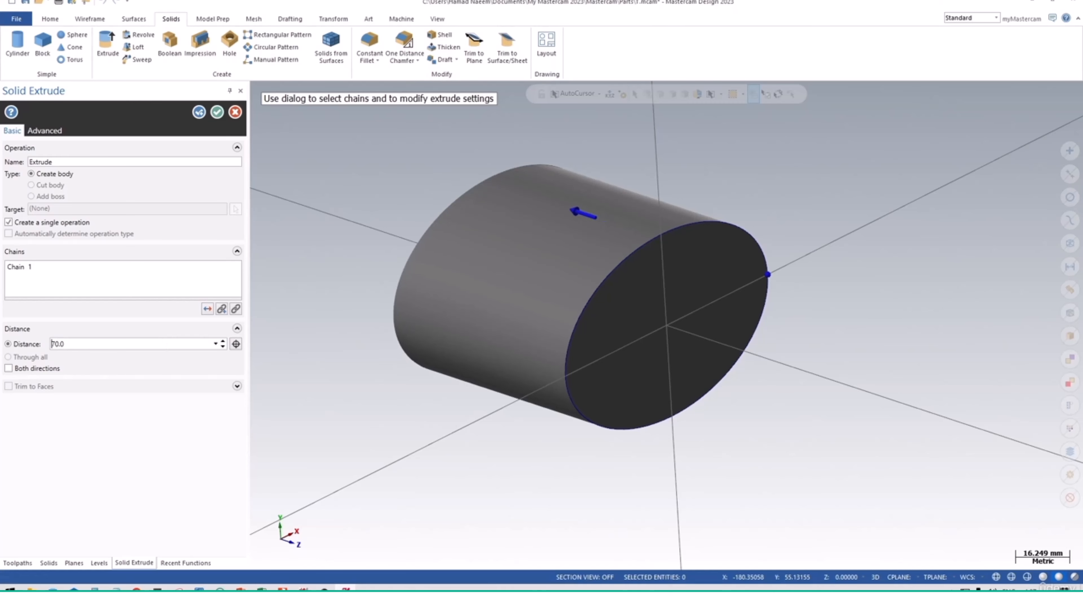
left_click(212, 114)
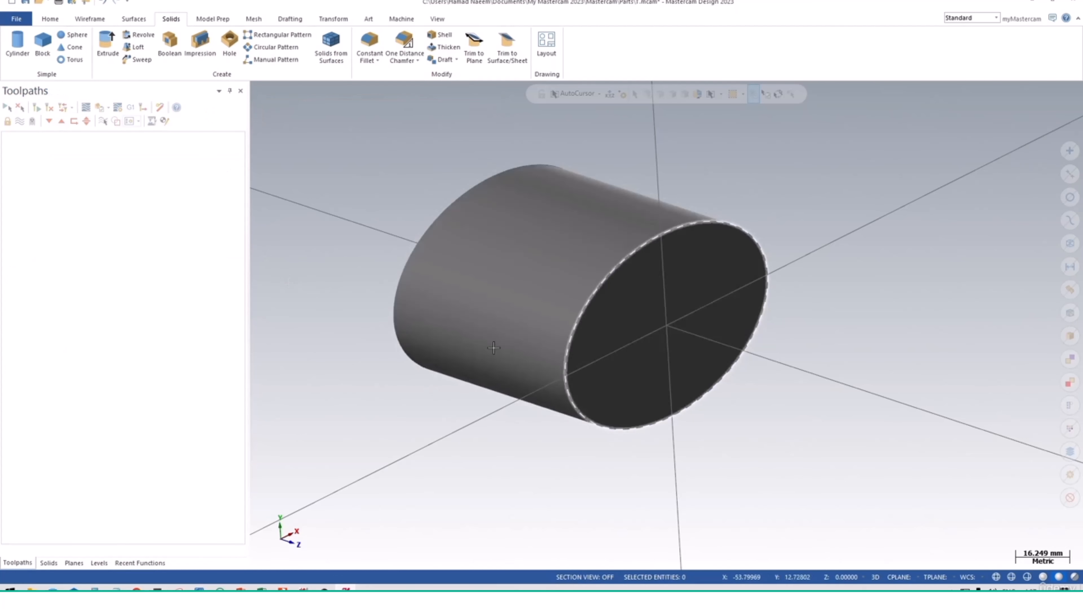
Begin a new plane with its gnomon placed at the WCS origin, in the centre of the elliptical end face
middle_click_drag(532, 358, 555, 356)
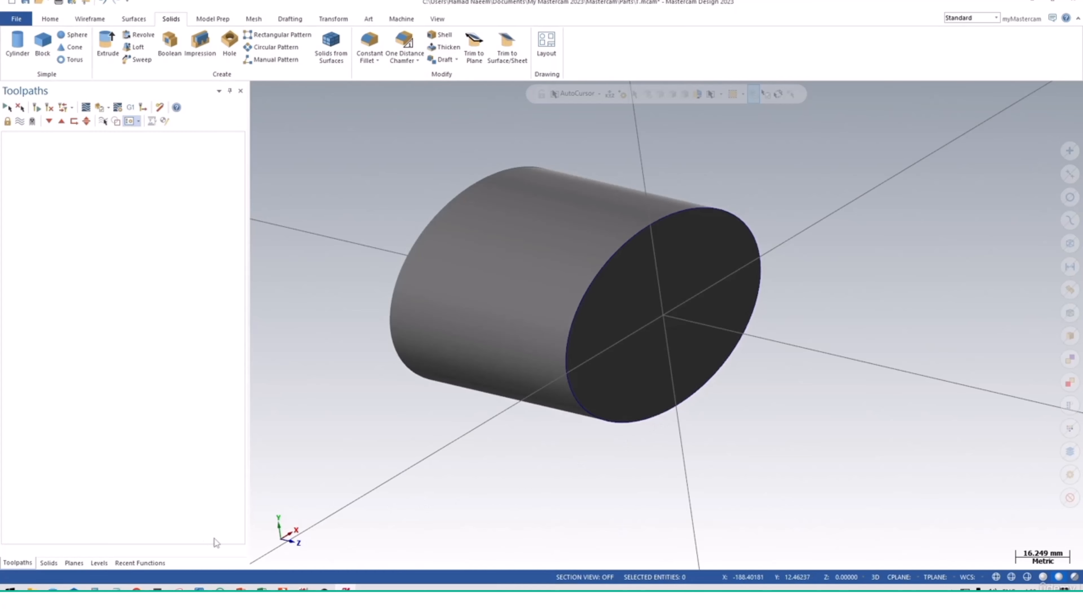
left_click(74, 563)
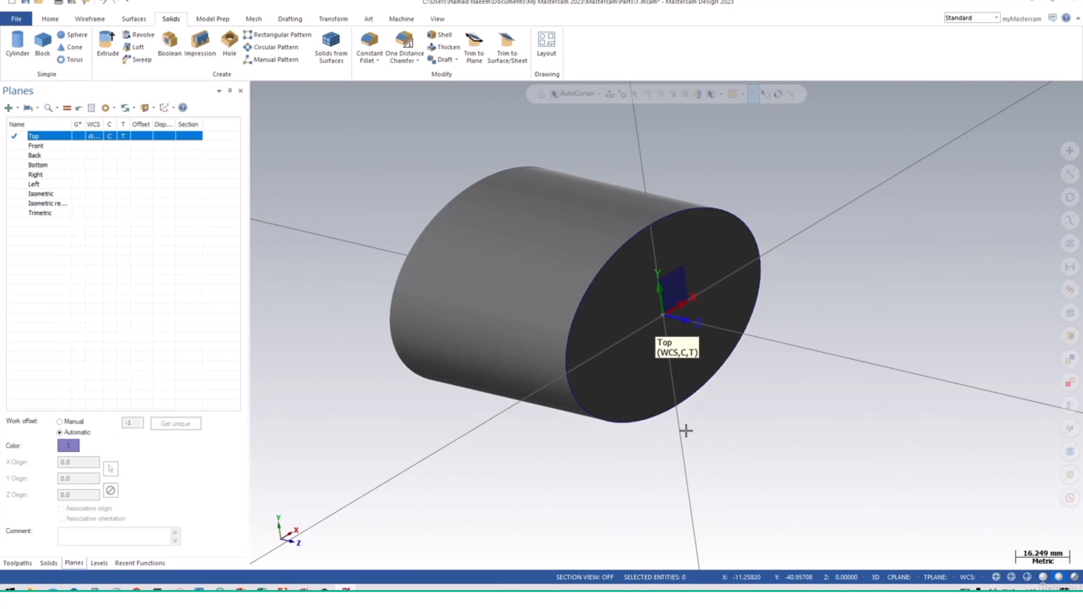
middle_click_drag(717, 367, 738, 365)
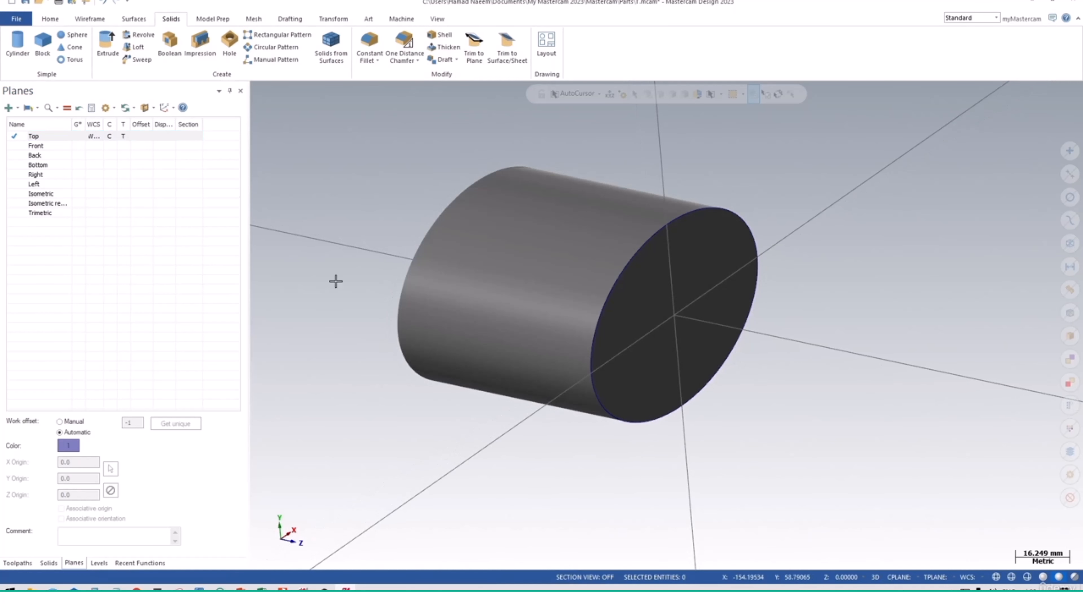
left_click(65, 137)
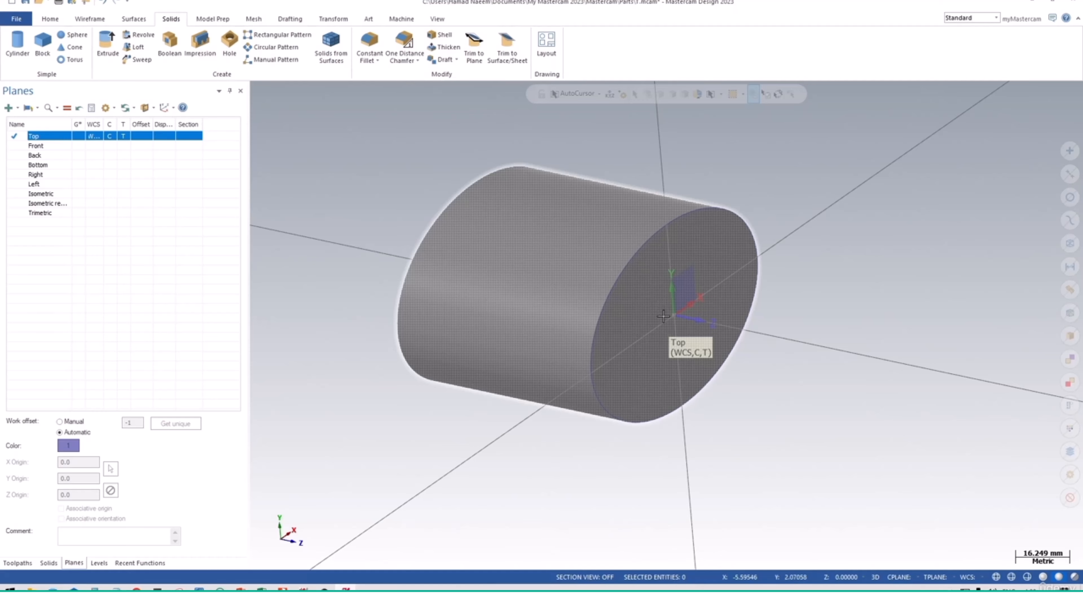
left_click(281, 537)
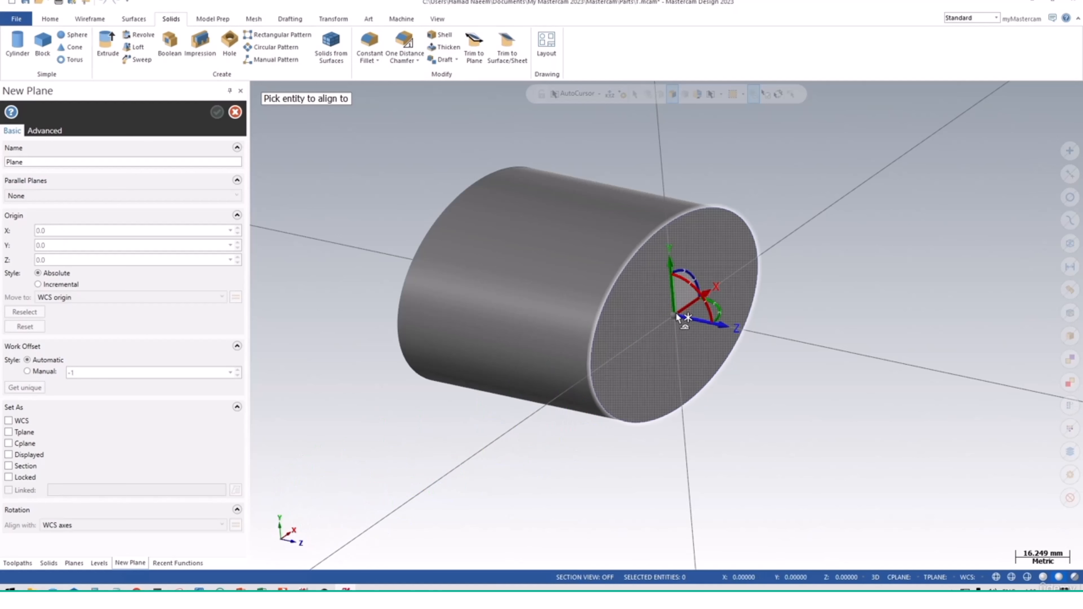
left_click(675, 318)
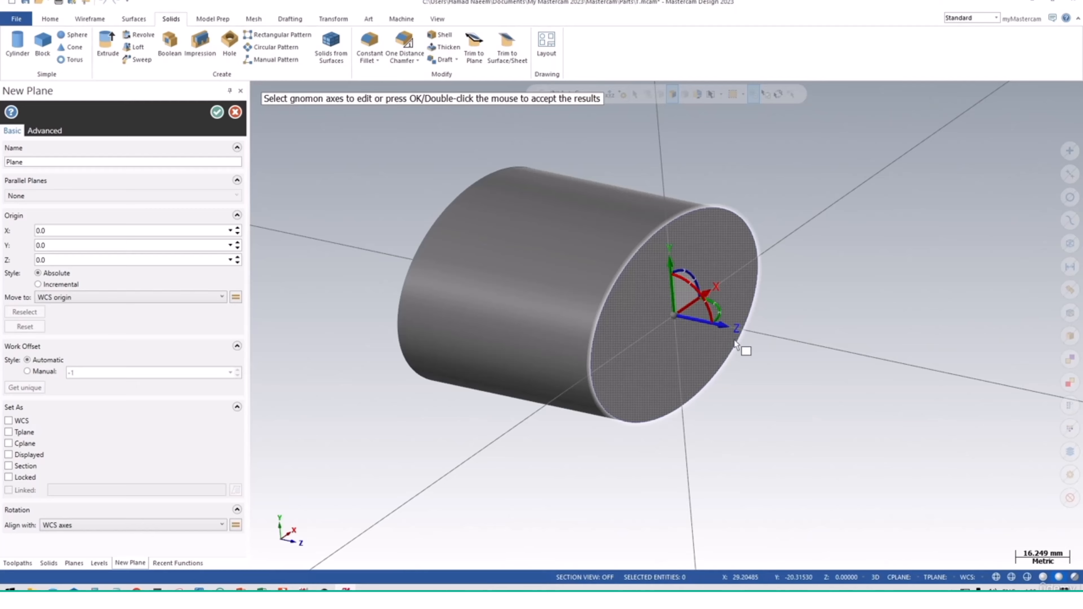
Rotate the new plane so its X axis points outward along the solid's length and its Z axis points up
middle_click_drag(734, 344, 679, 365)
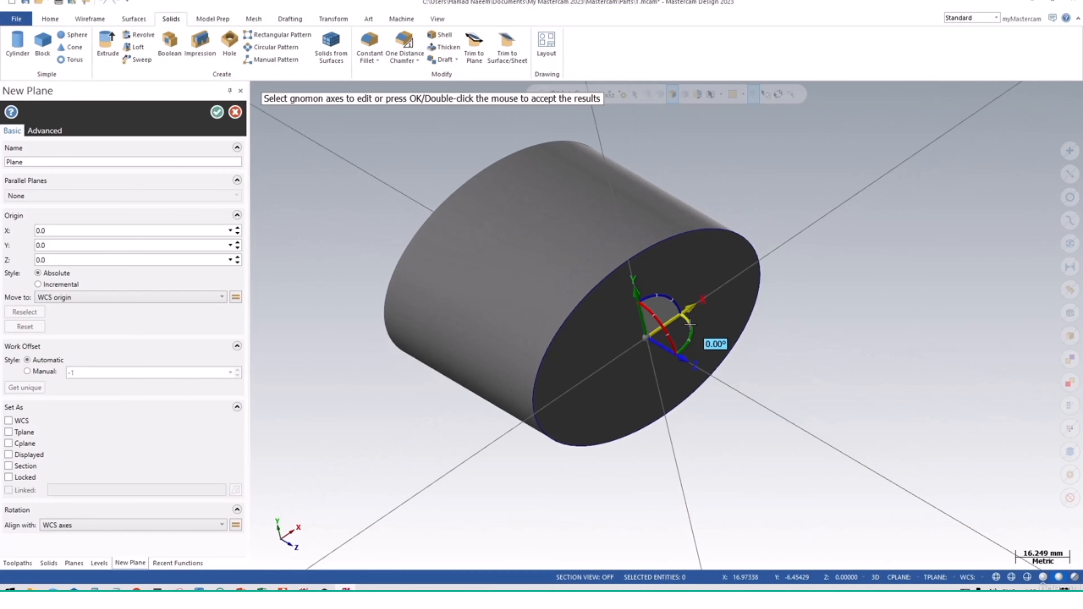
left_click(702, 335)
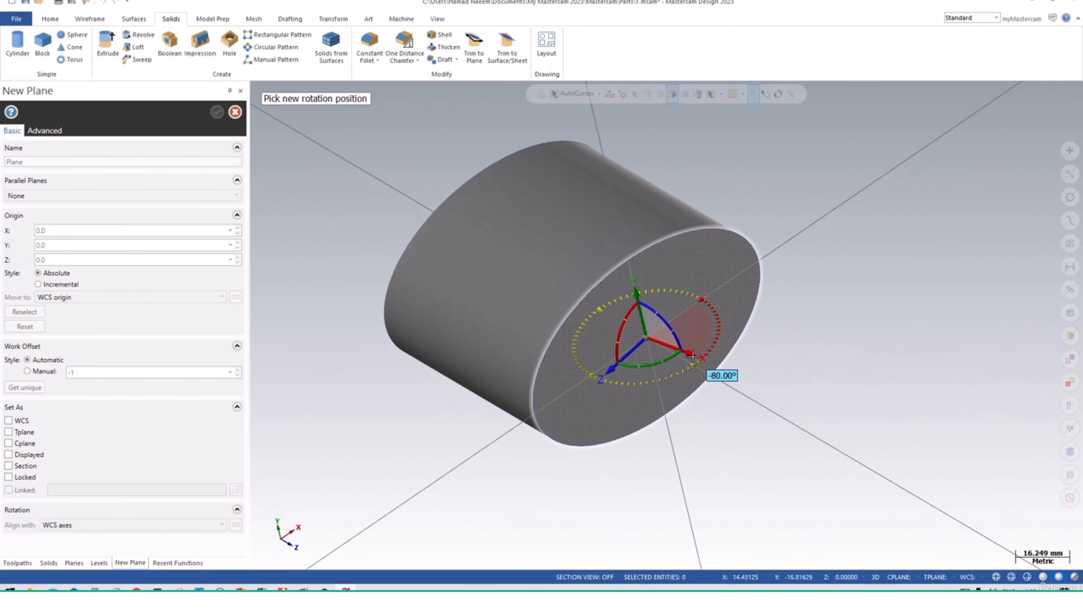
left_click(691, 367)
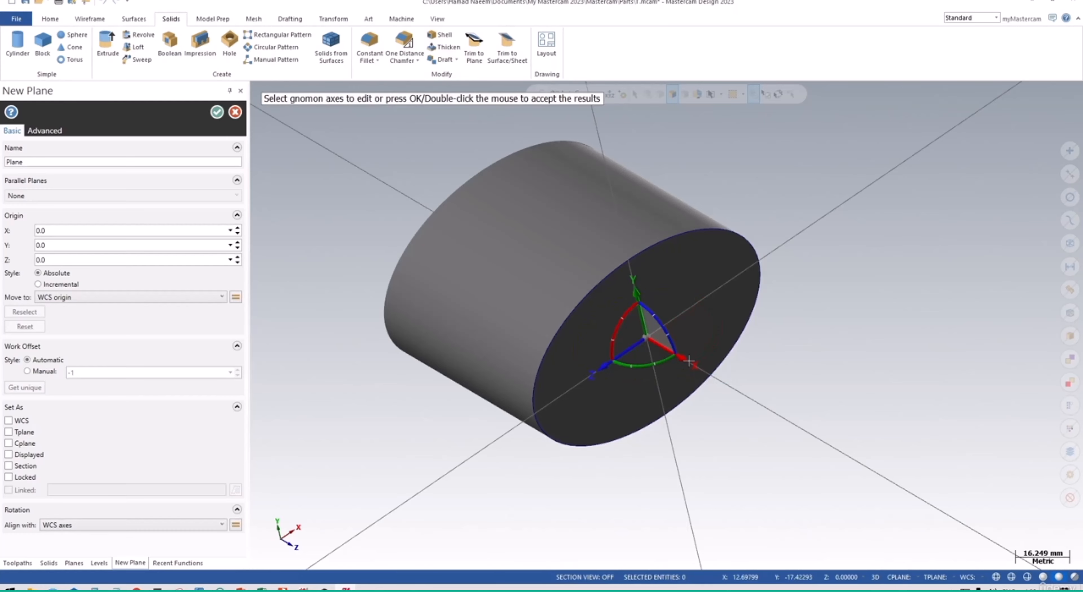
left_click(594, 373)
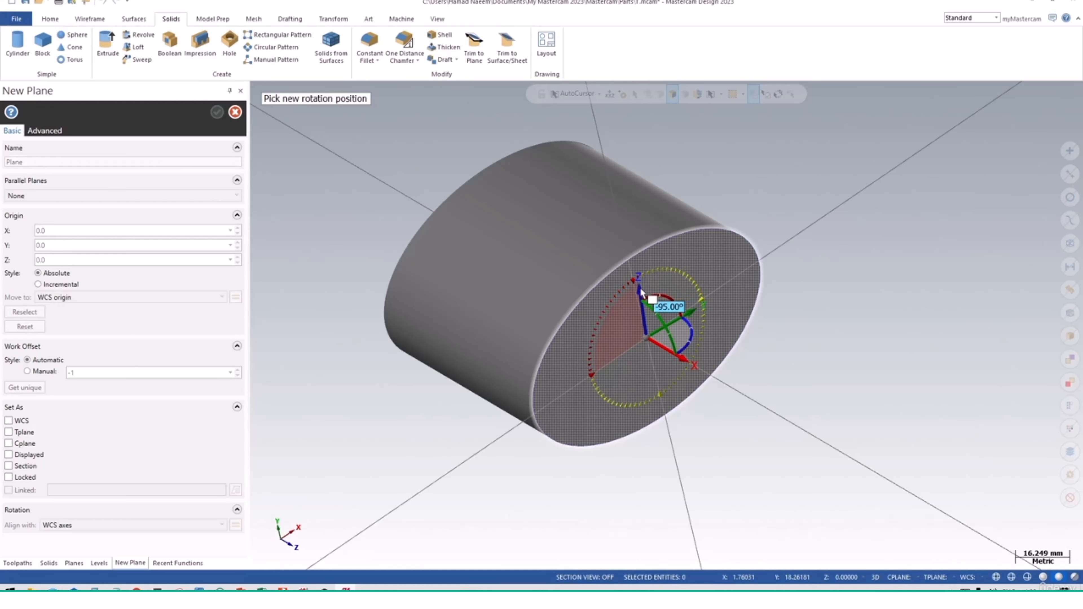
left_click(638, 294)
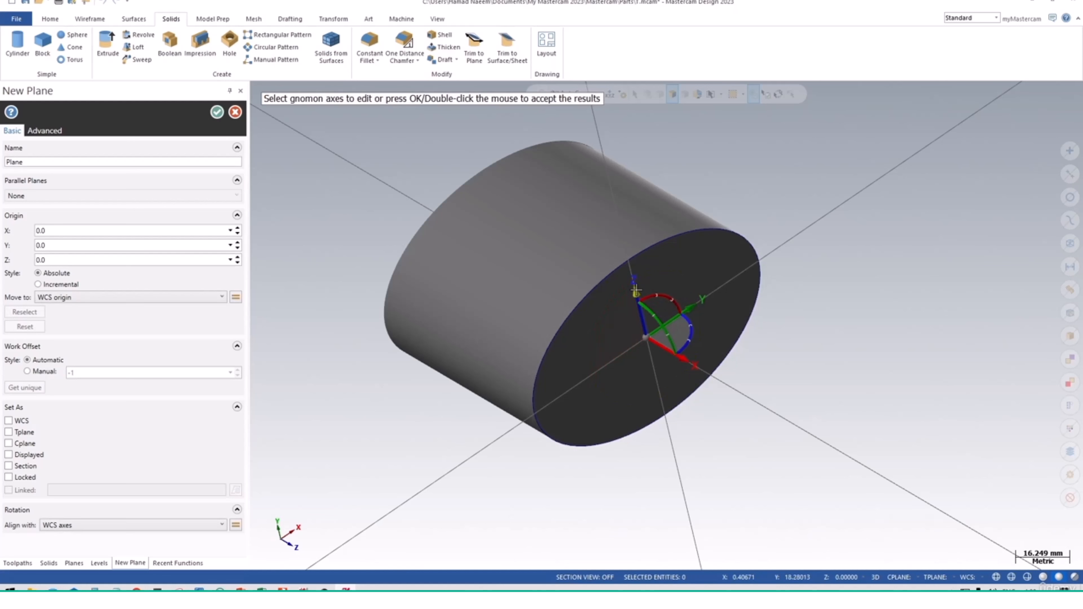
Name the new plane "Plane rotary", save it and make it the active WCS, construction plane and tool plane
middle_click_drag(600, 386, 641, 350)
left_click(641, 351)
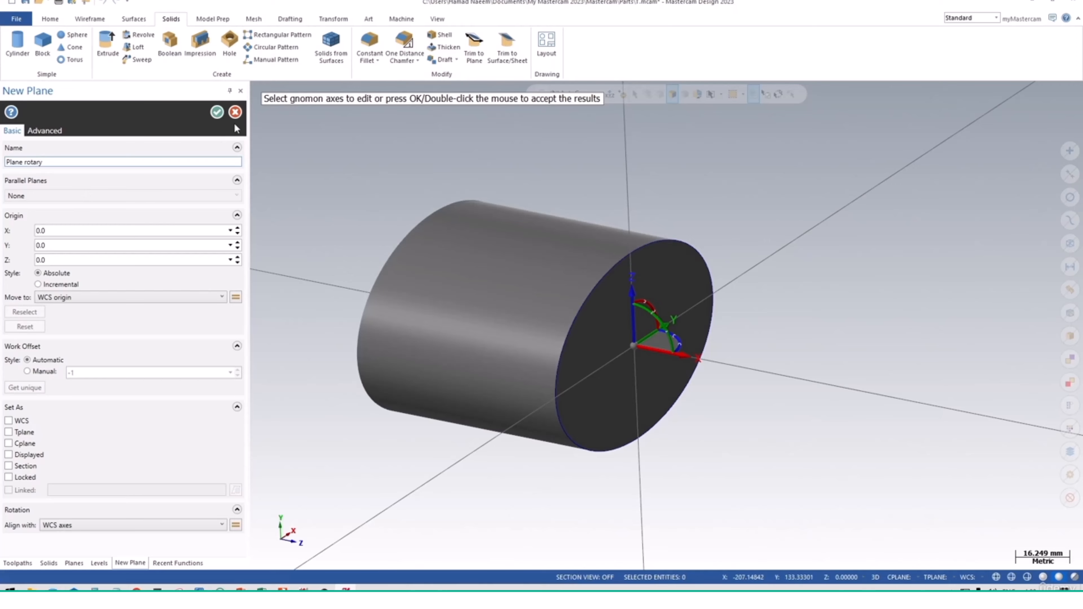
left_click(218, 111)
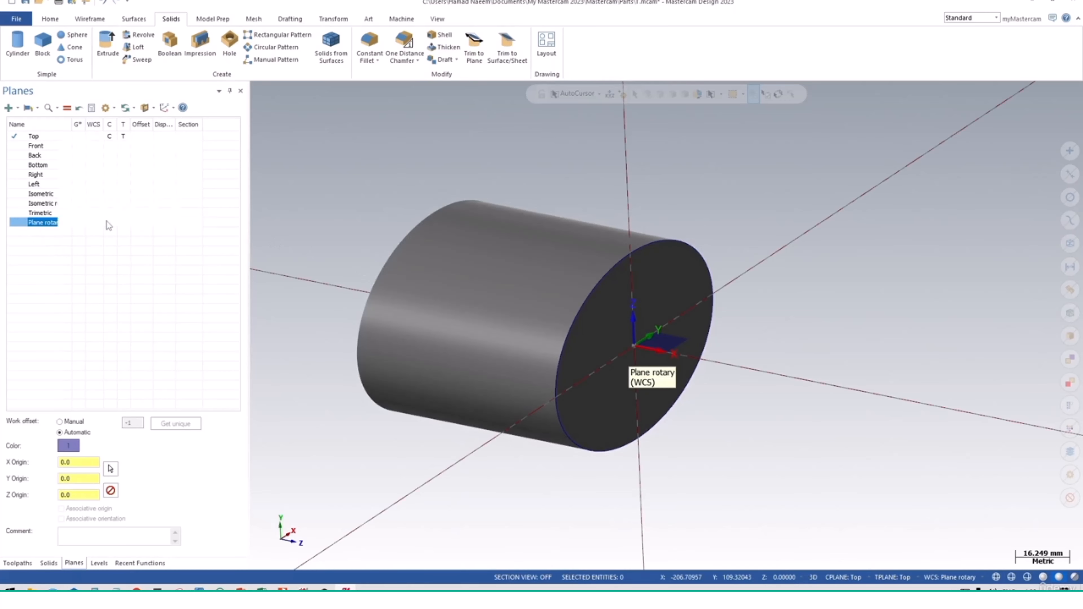
left_click(107, 222)
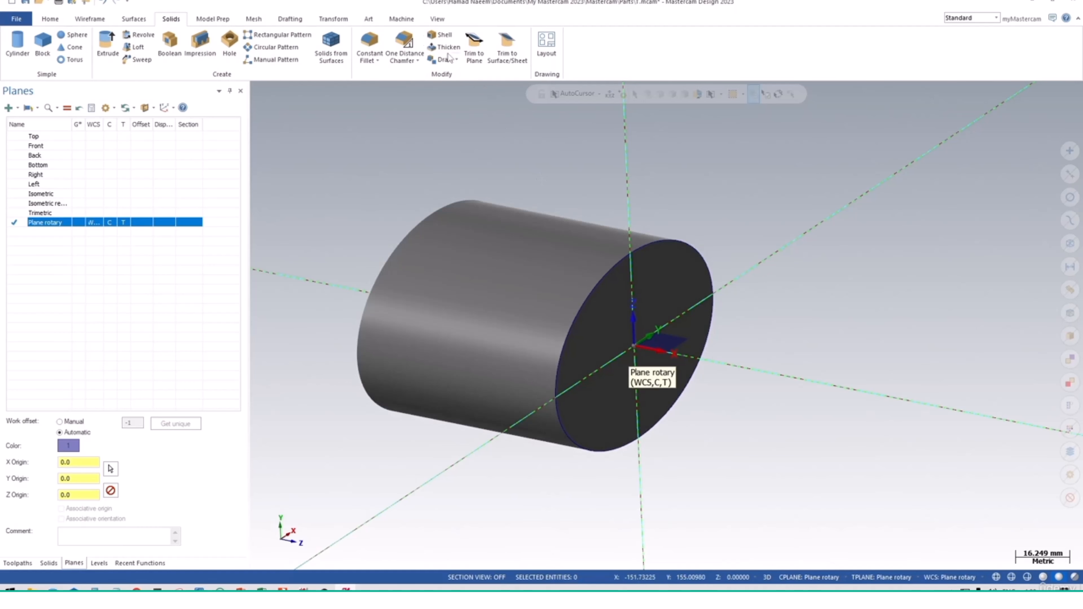
Set the machine type to Mill for the part
left_click(396, 21)
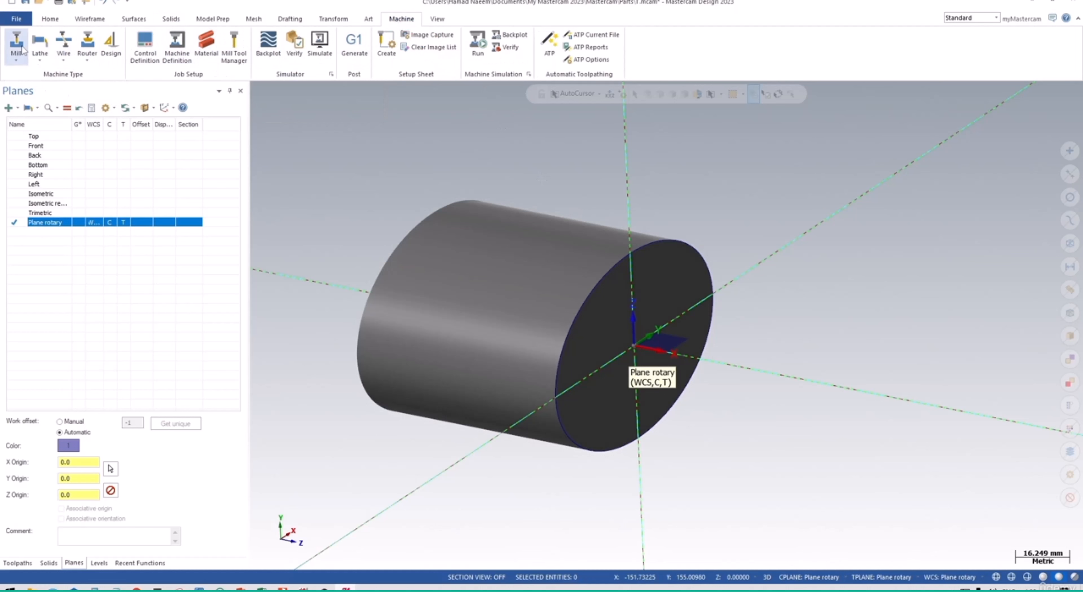
left_click(16, 55)
left_click(25, 76)
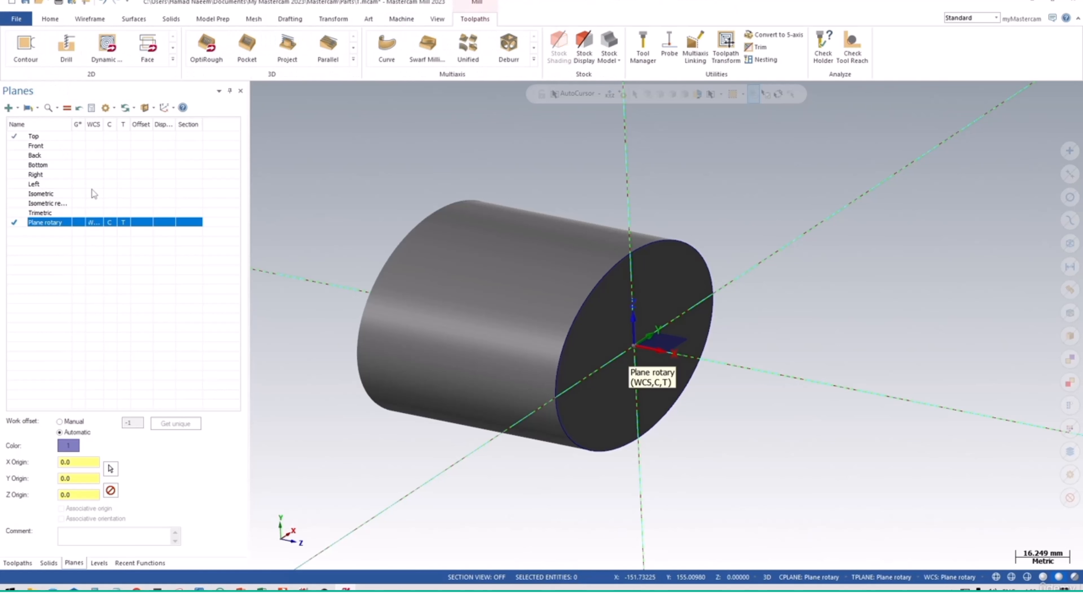
Start a multiaxis Rotary toolpath in the machine's toolpath group
left_click(22, 562)
right_click(69, 159)
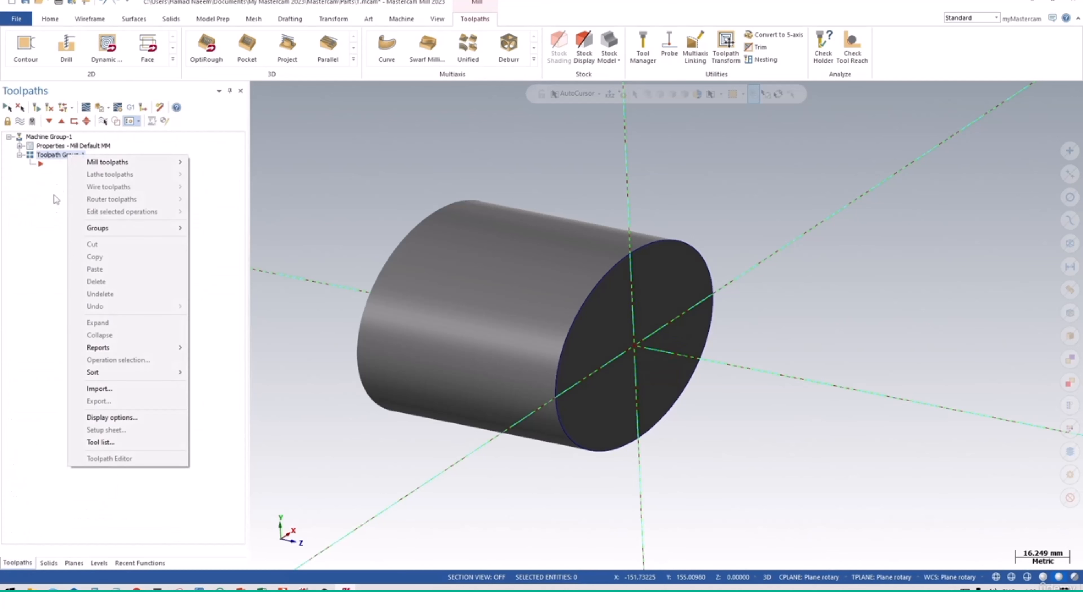
left_click(56, 205)
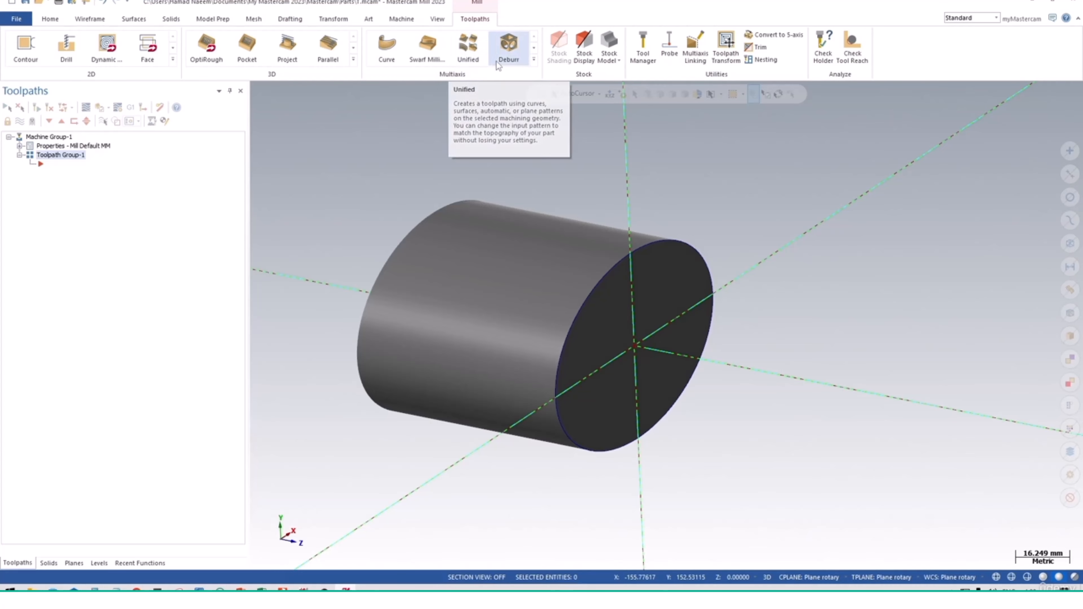
left_click(533, 60)
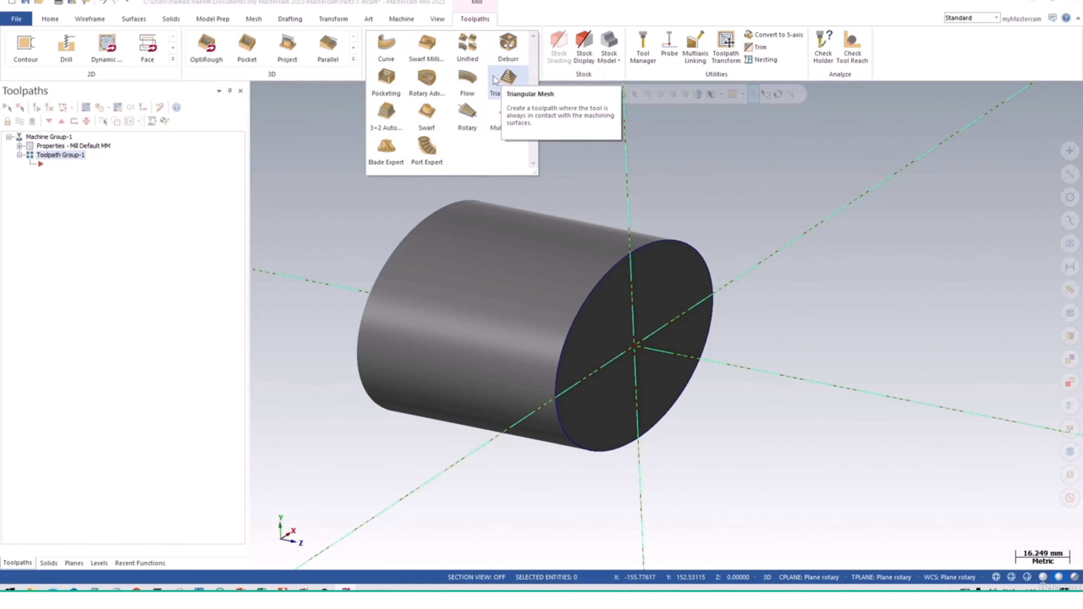
left_click(477, 129)
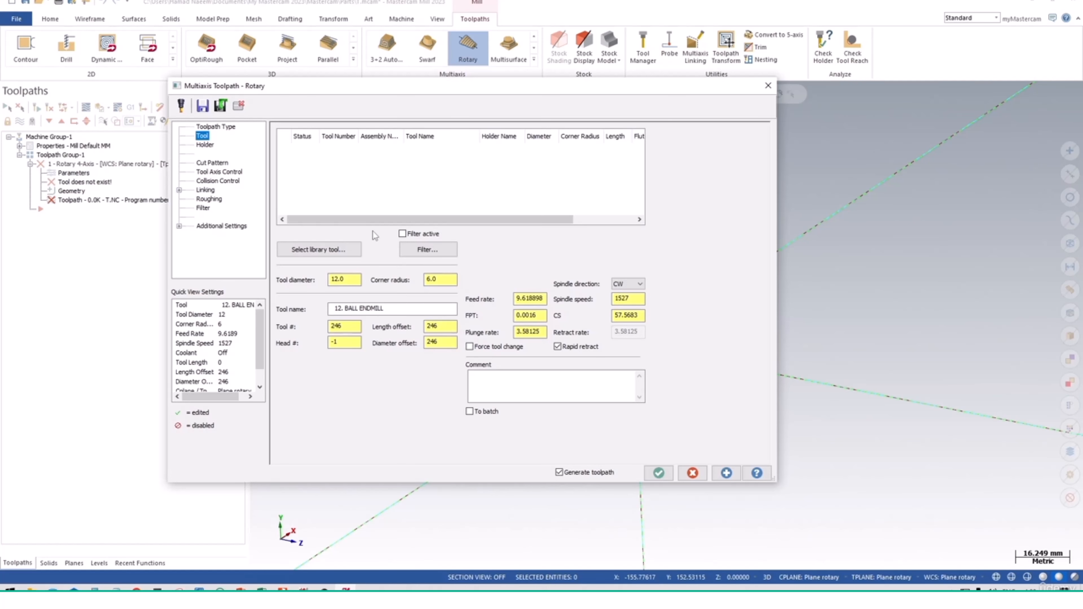
Filter the tool library to ball end mills and choose the BALL-NOSE END MILL - 5 for the toolpath
left_click(426, 249)
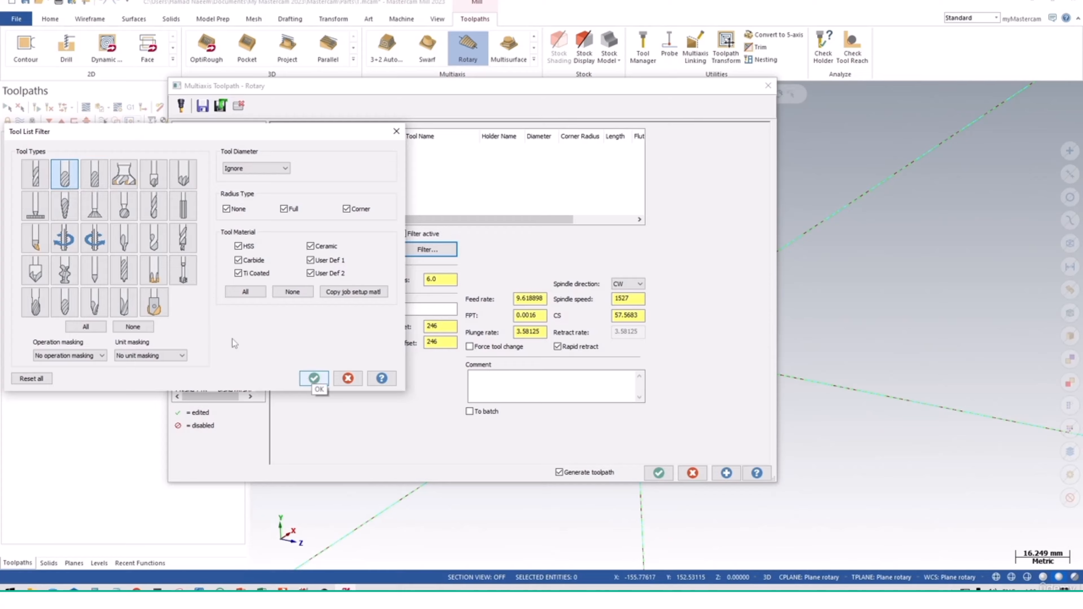
left_click(314, 378)
left_click(319, 249)
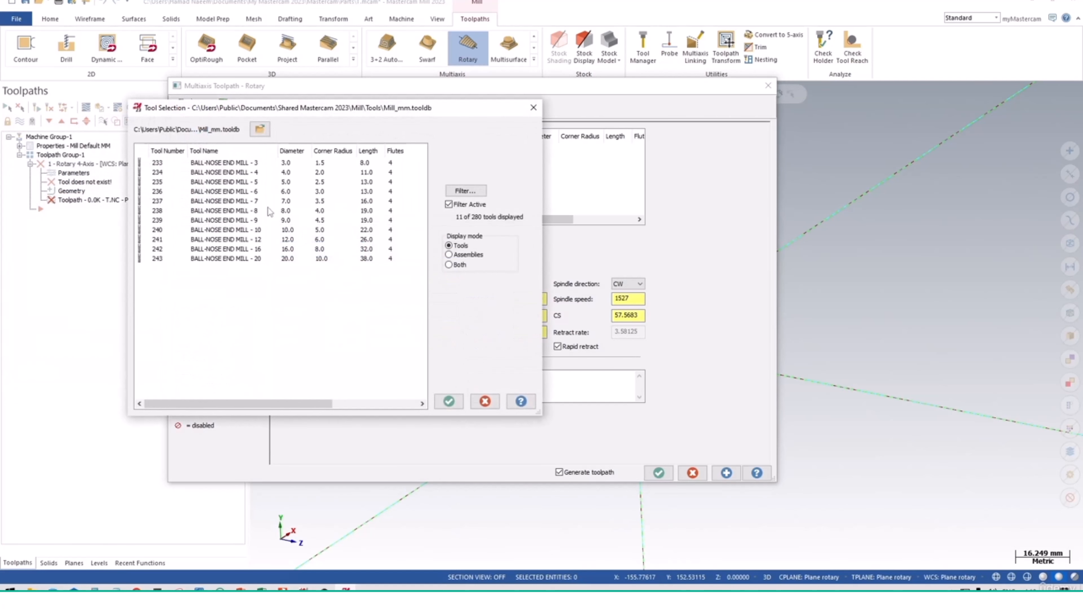
left_click(244, 182)
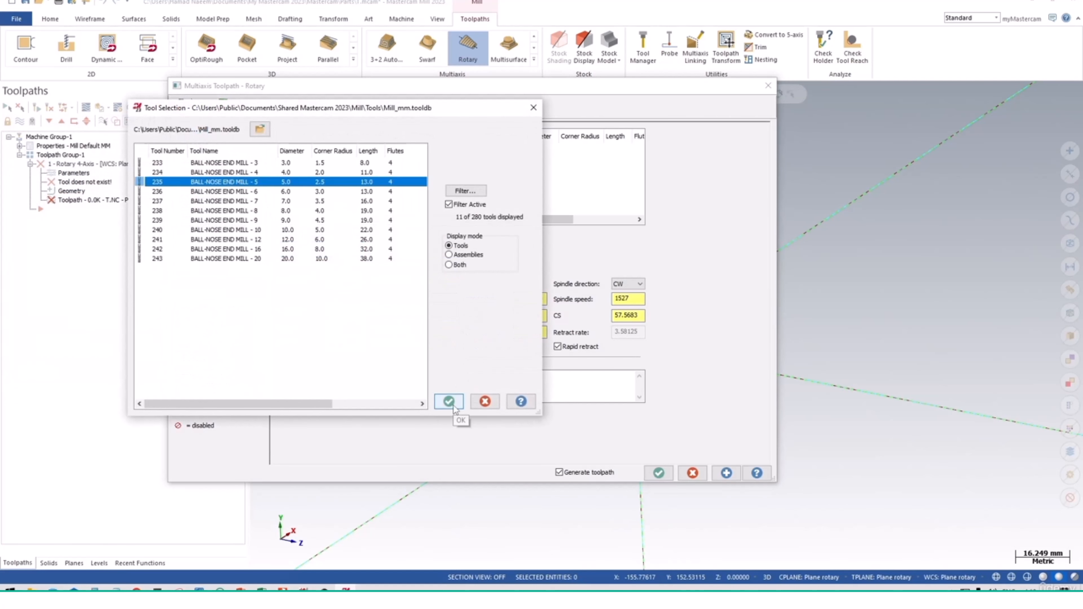
left_click(440, 399)
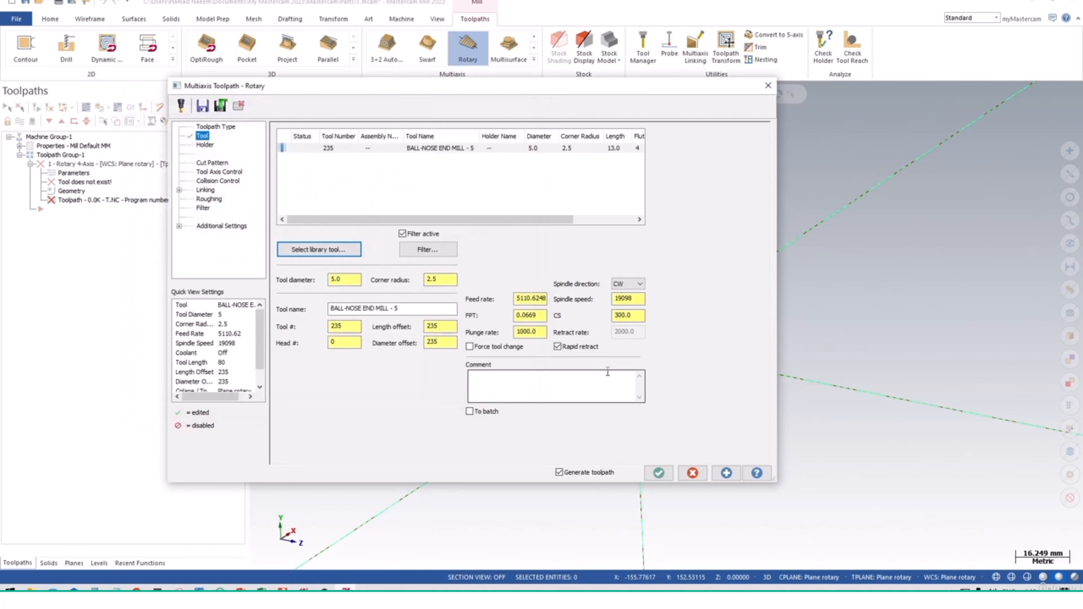
Set the ball-nose end mill's spindle speed to 20000, feed rate to 2000 and tool number to 1
left_click_drag(635, 299, 581, 316)
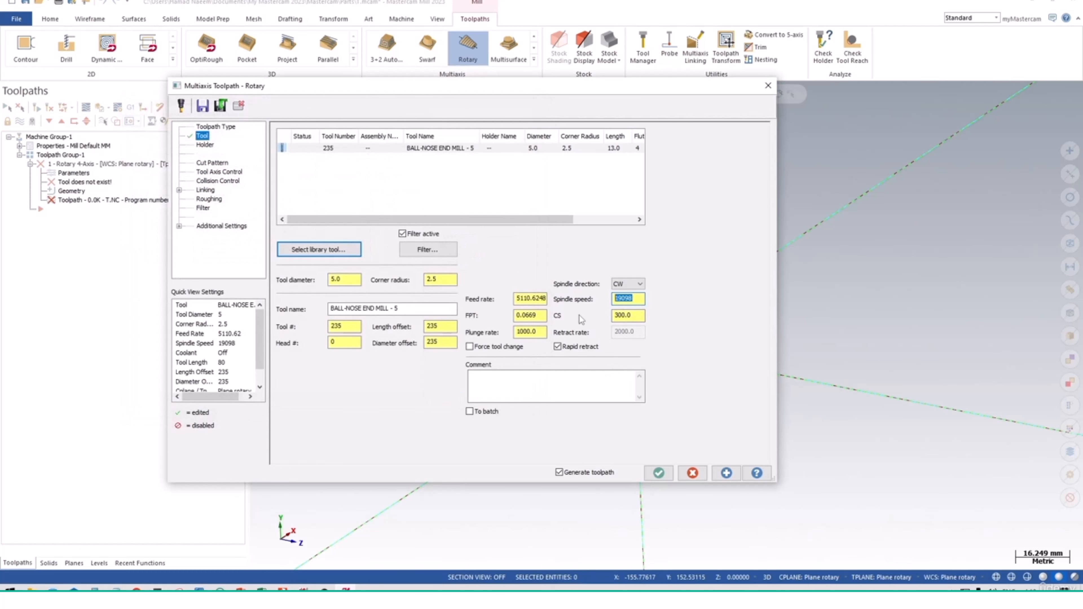
type("20000")
double_click(530, 298)
type("2")
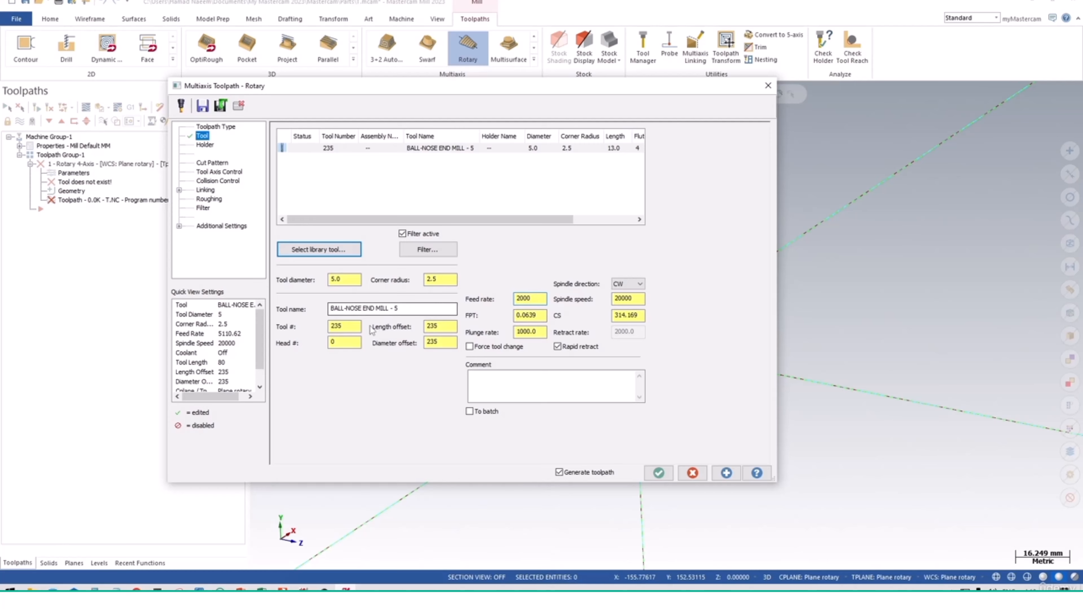
left_click_drag(353, 327, 303, 332)
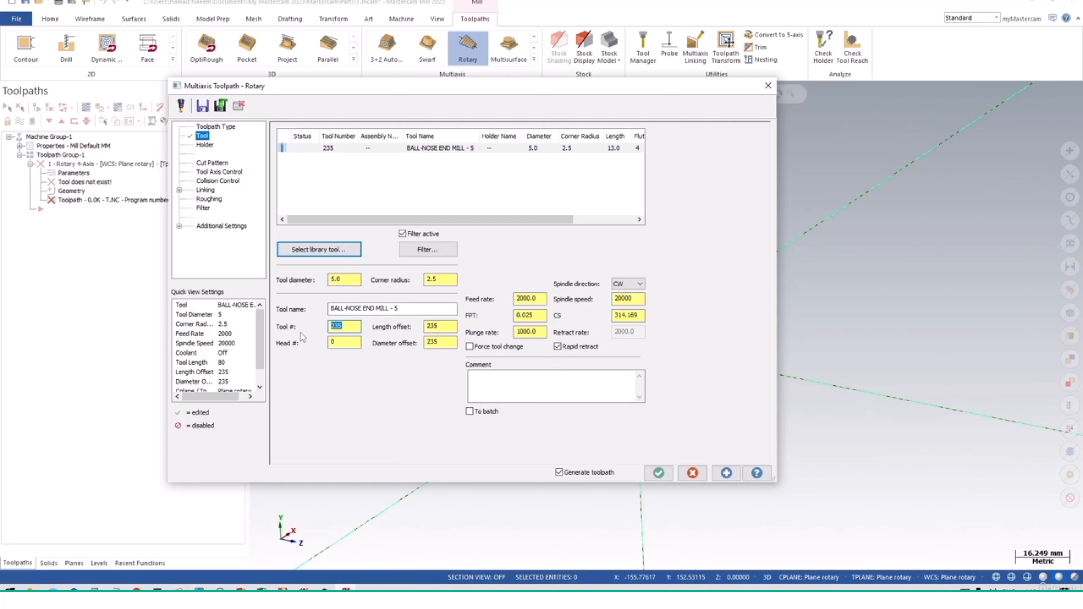
type("1")
left_click(337, 343)
Select the two curved side faces of the elliptical solid as the cut pattern surfaces
left_click(207, 144)
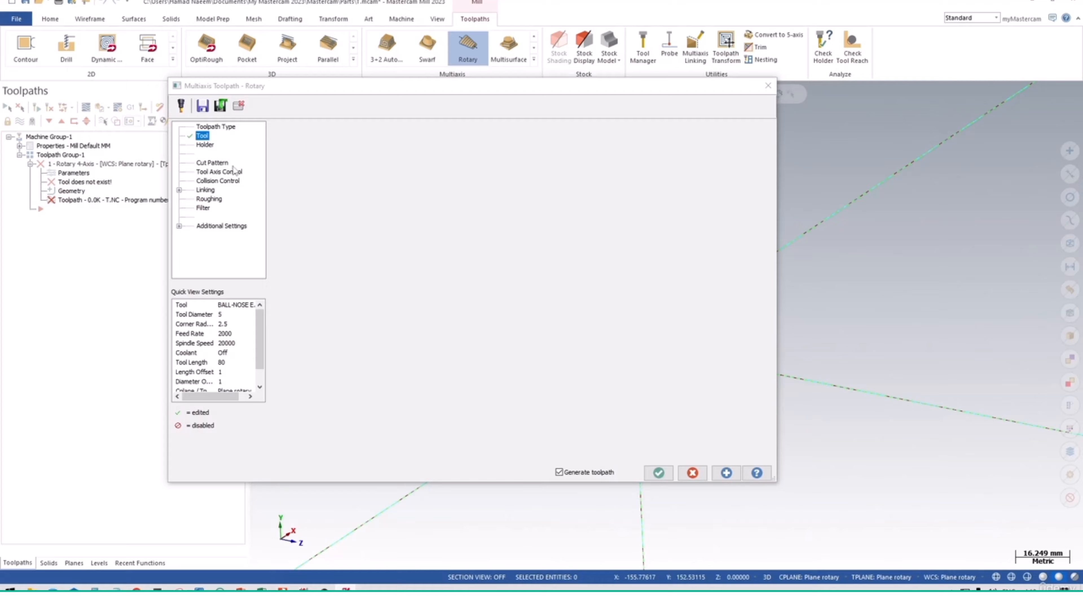
left_click(210, 163)
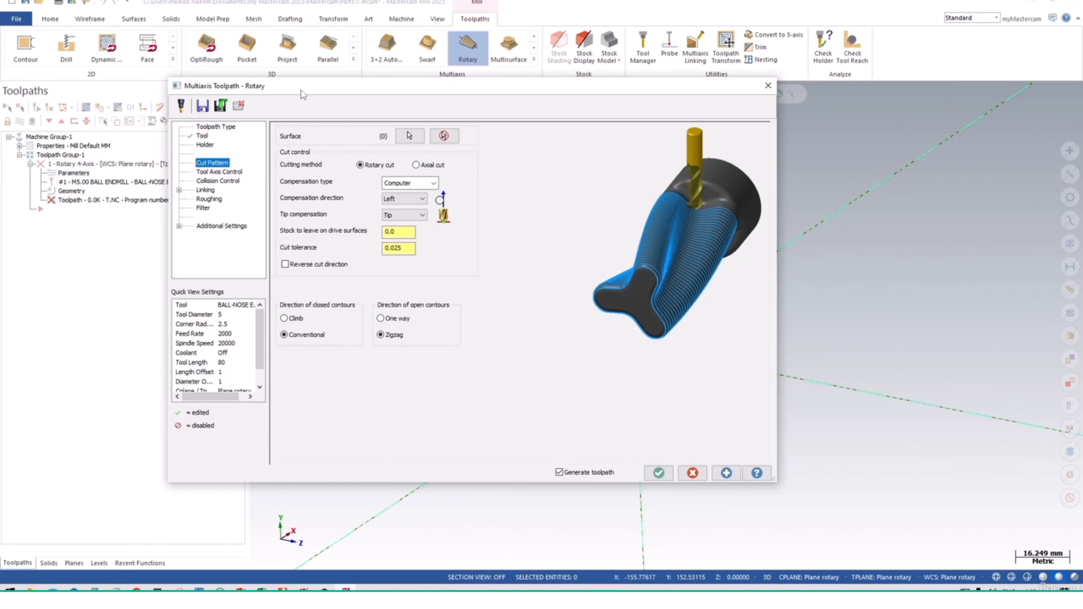
left_click_drag(301, 88, 358, 179)
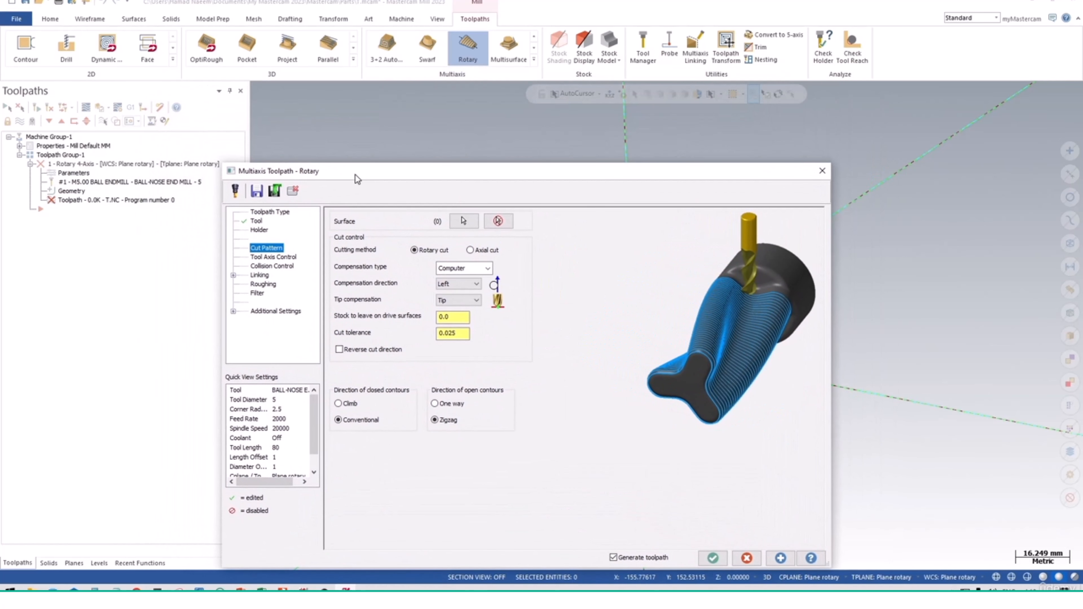
left_click_drag(582, 179, 501, 146)
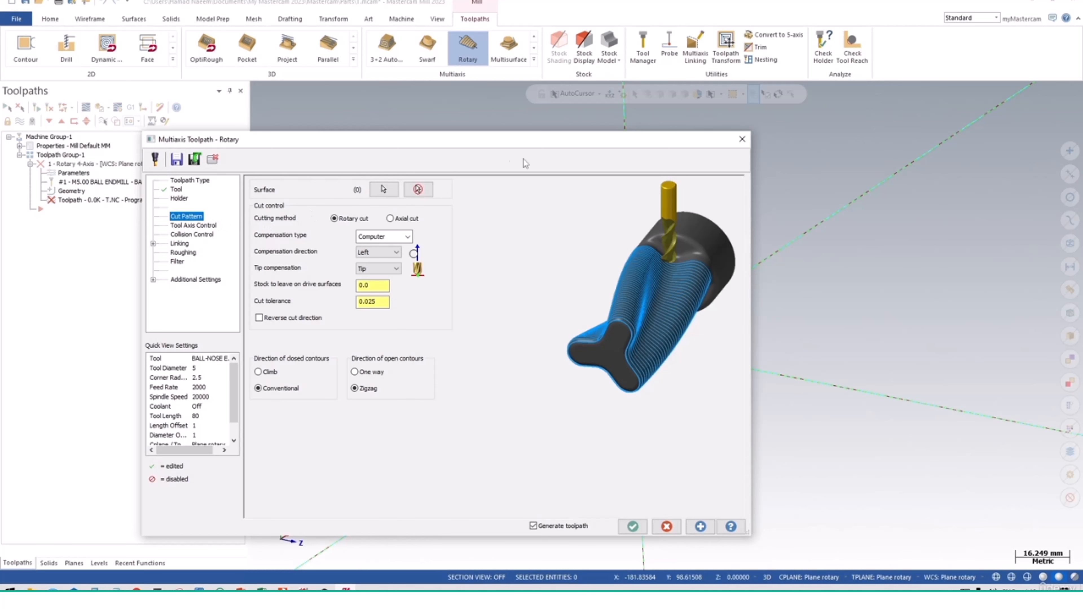
middle_click_drag(786, 304, 1009, 276)
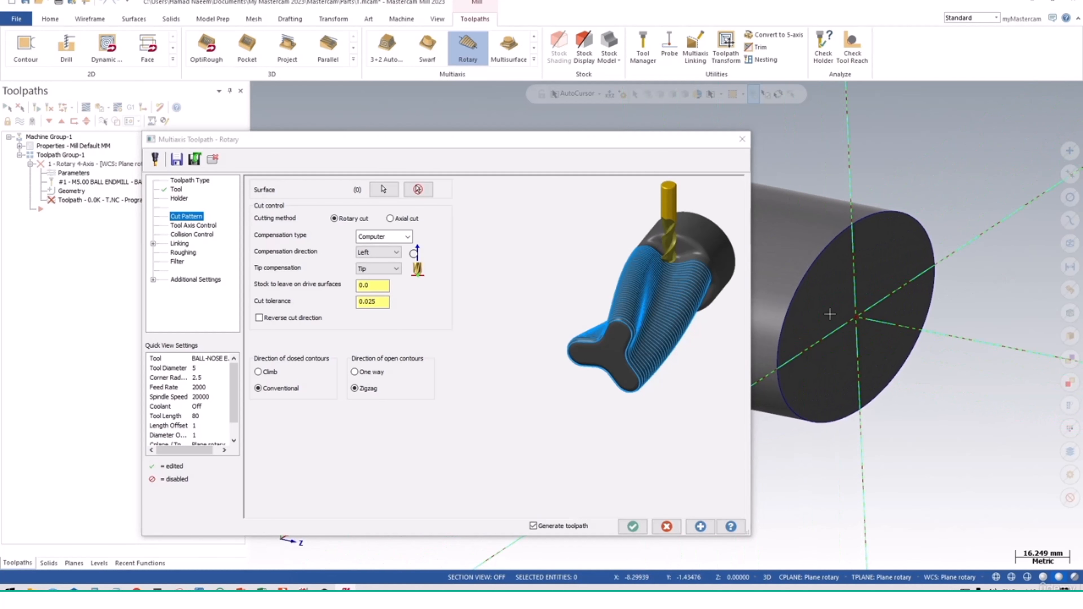
middle_click_drag(830, 315, 885, 335)
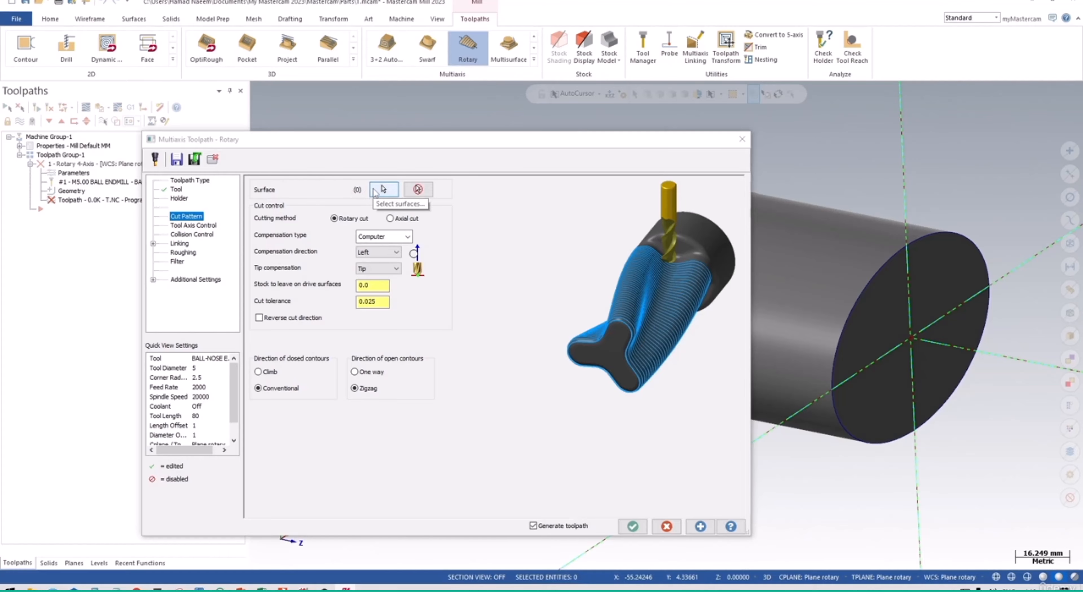
left_click(383, 189)
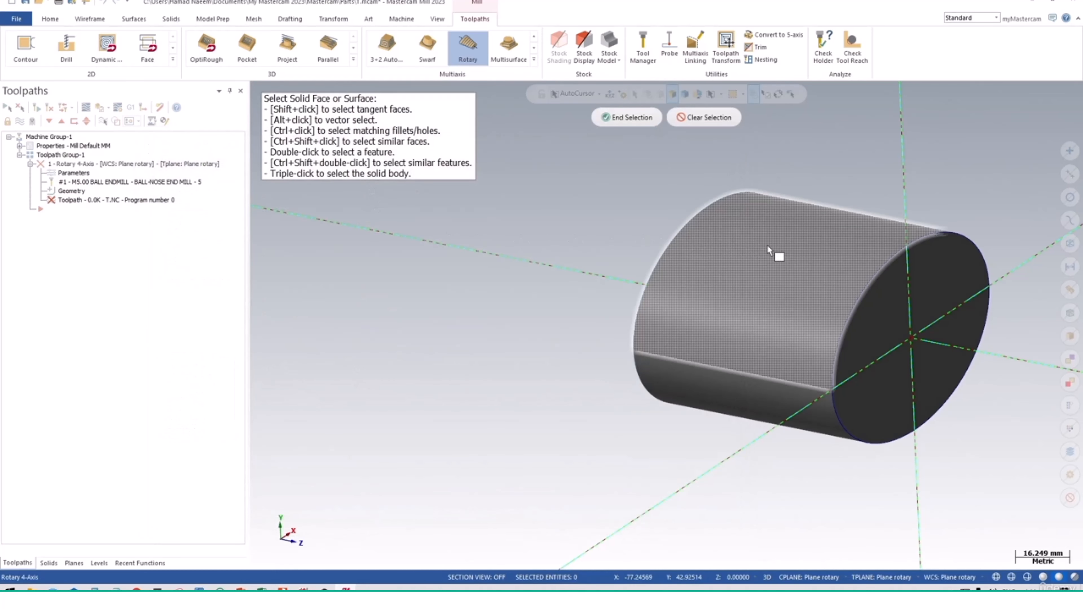
left_click(796, 312)
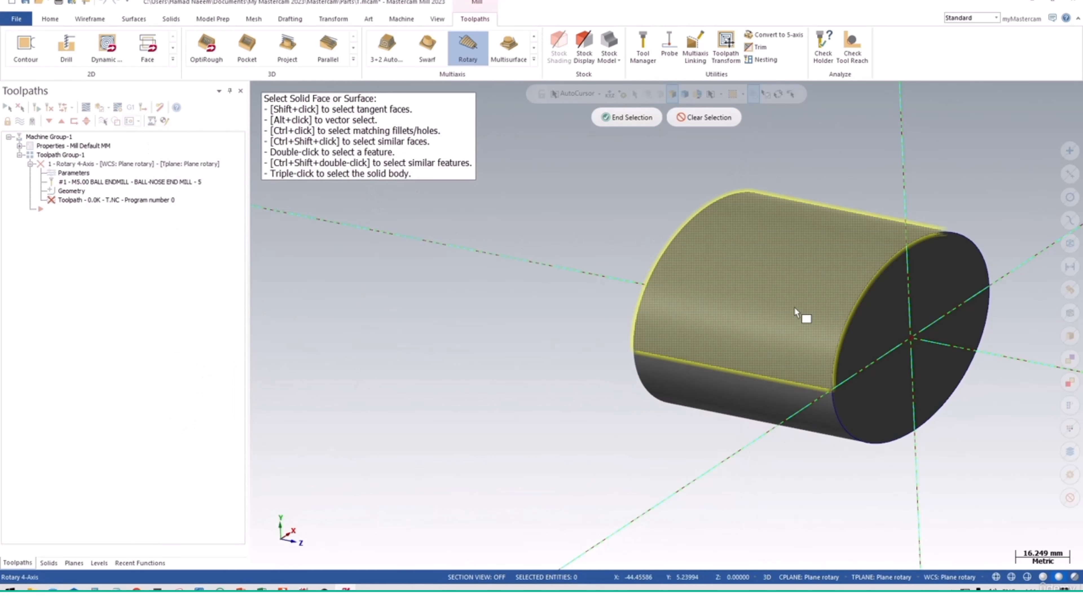
middle_click_drag(843, 426, 873, 484)
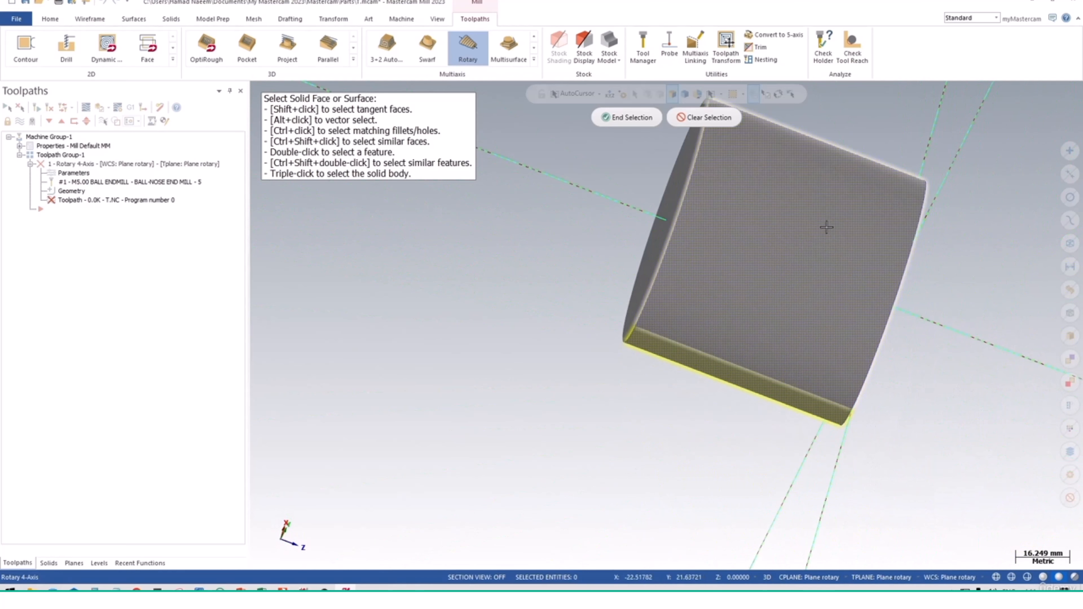
middle_click_drag(827, 227, 791, 364)
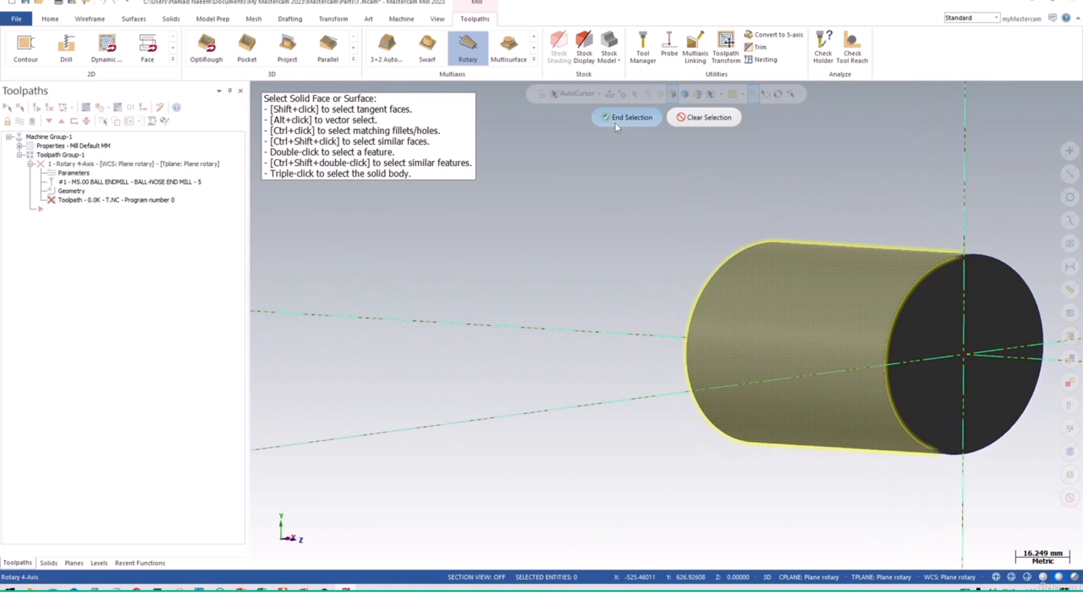
left_click(627, 117)
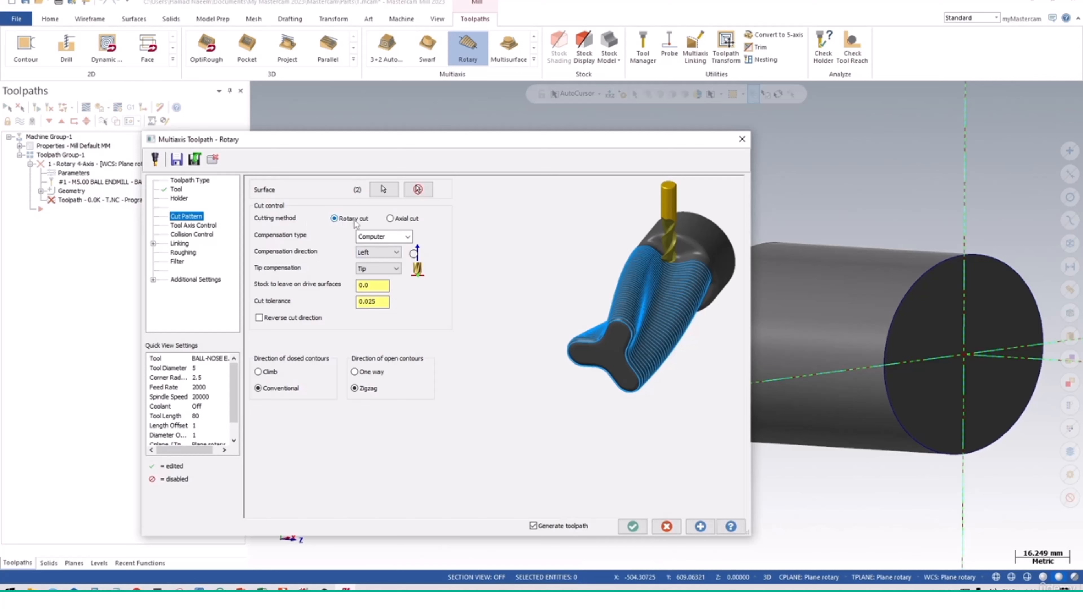
Compare the Axial cut and Rotary cut methods for the cut pattern, ending on Rotary cut
left_click(390, 218)
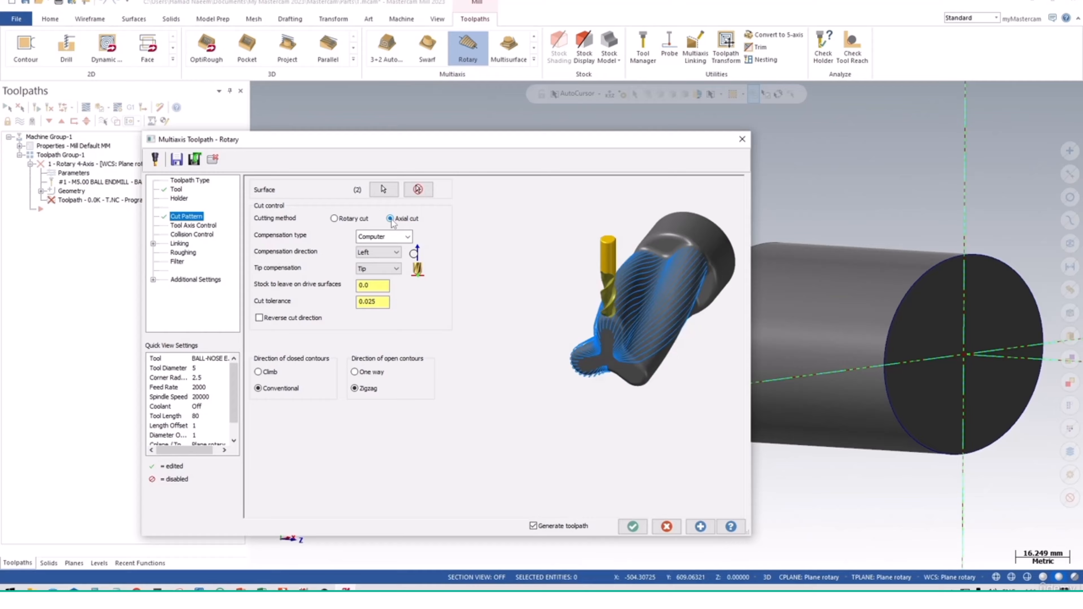
left_click(335, 219)
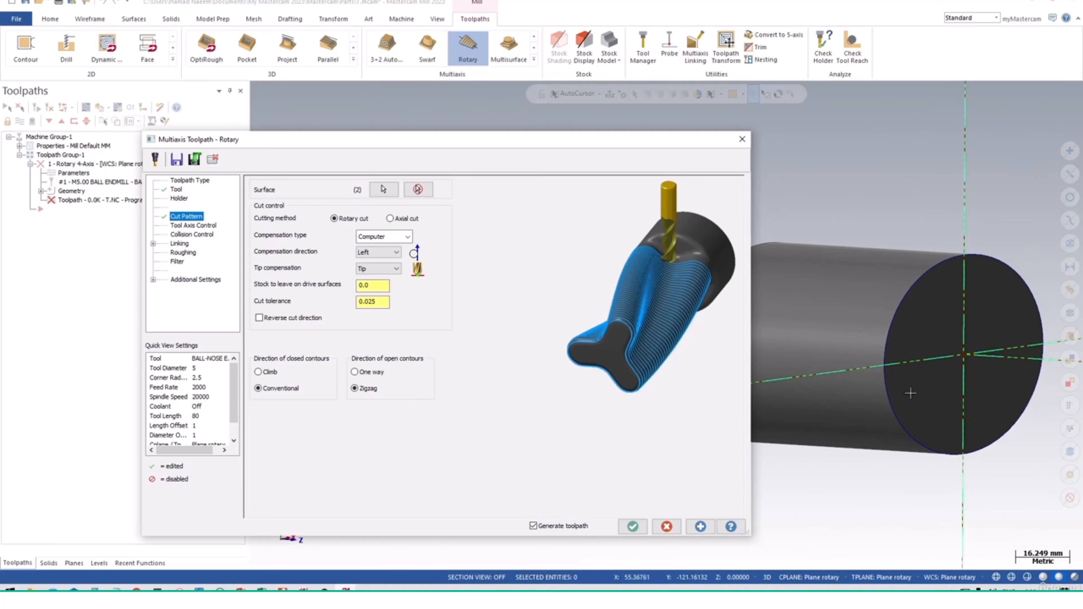
left_click(391, 219)
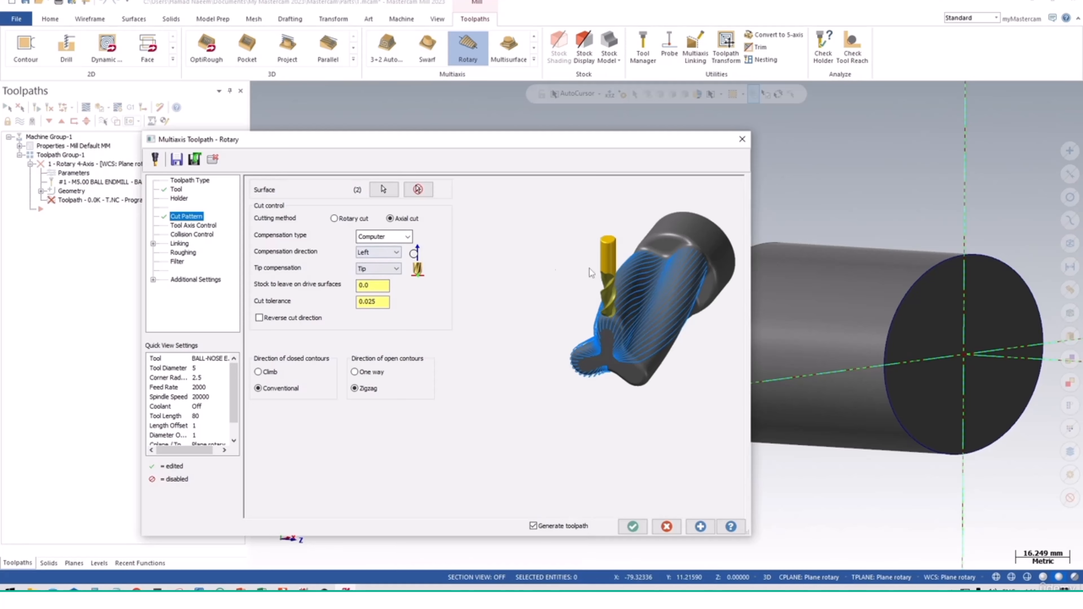
left_click(334, 218)
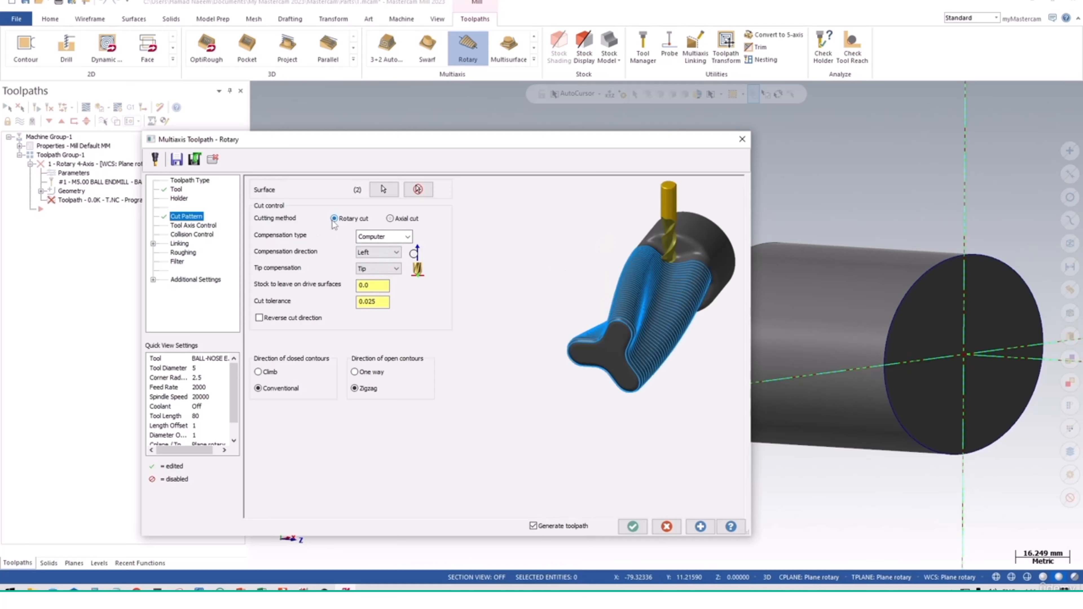
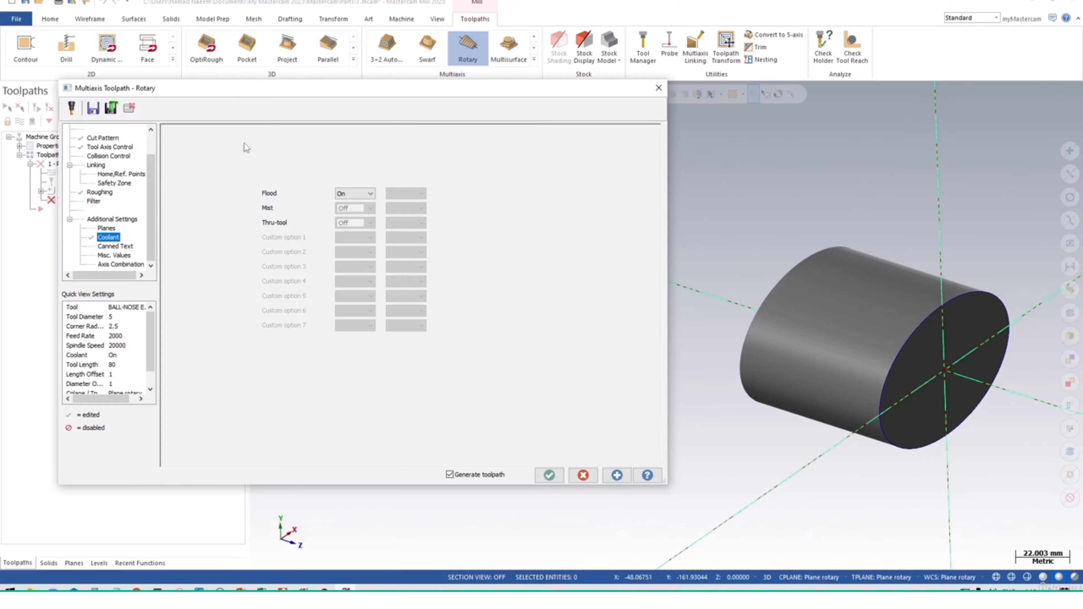
Accept the Rotary toolpath parameters to generate the toolpath and examine its passes around the solid
left_click(549, 475)
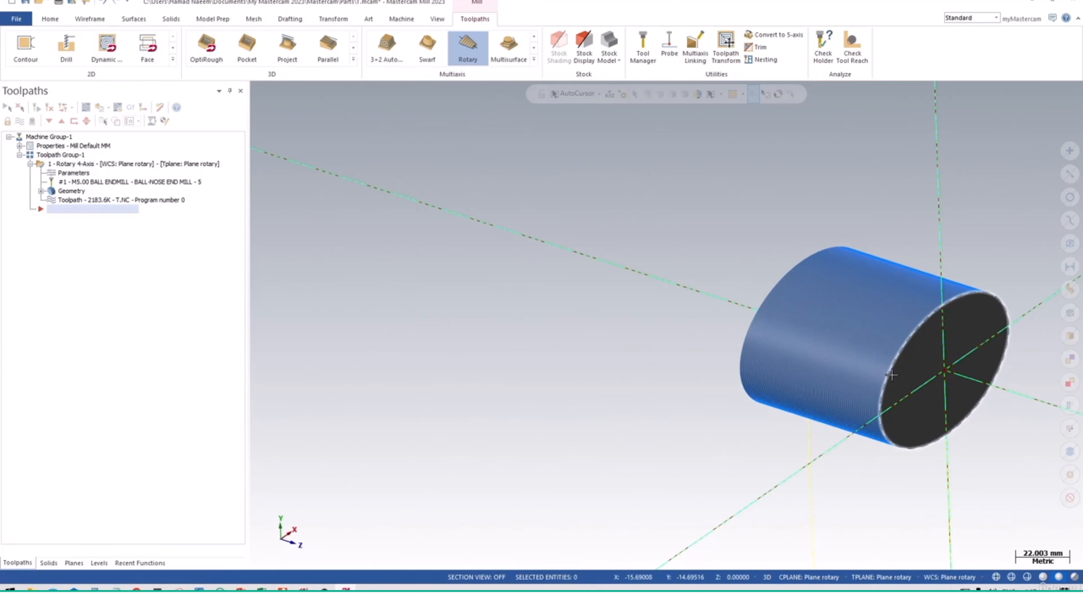
mouse_move(890, 370)
middle_mouse_down()
mouse_move(935, 367)
mouse_move(586, 357)
middle_mouse_up()
scroll(586, 357, "up", 4)
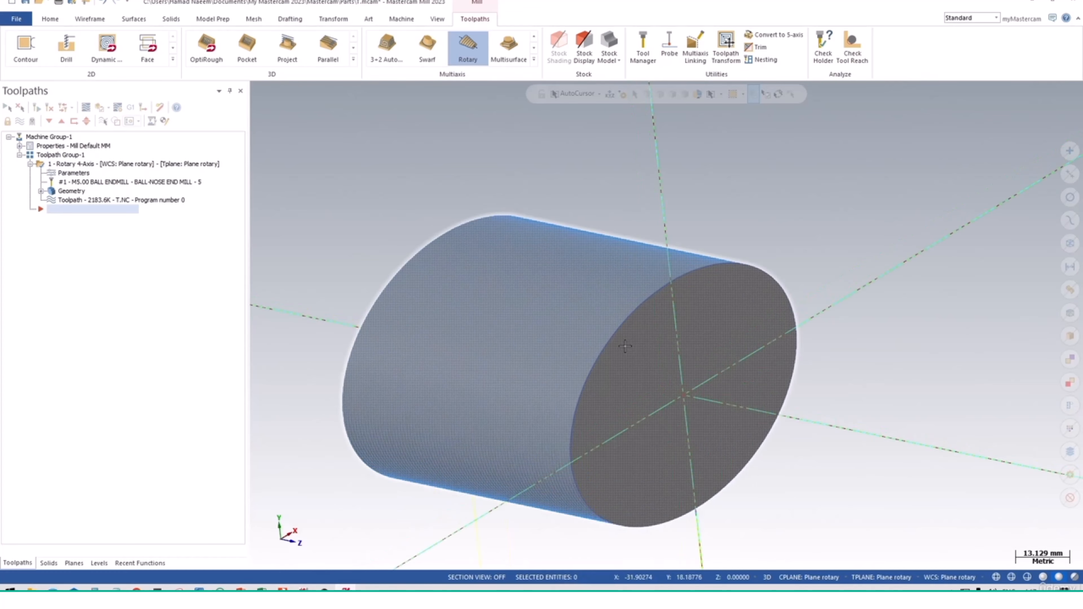
scroll(580, 334, "down", 1)
scroll(588, 334, "down", 2)
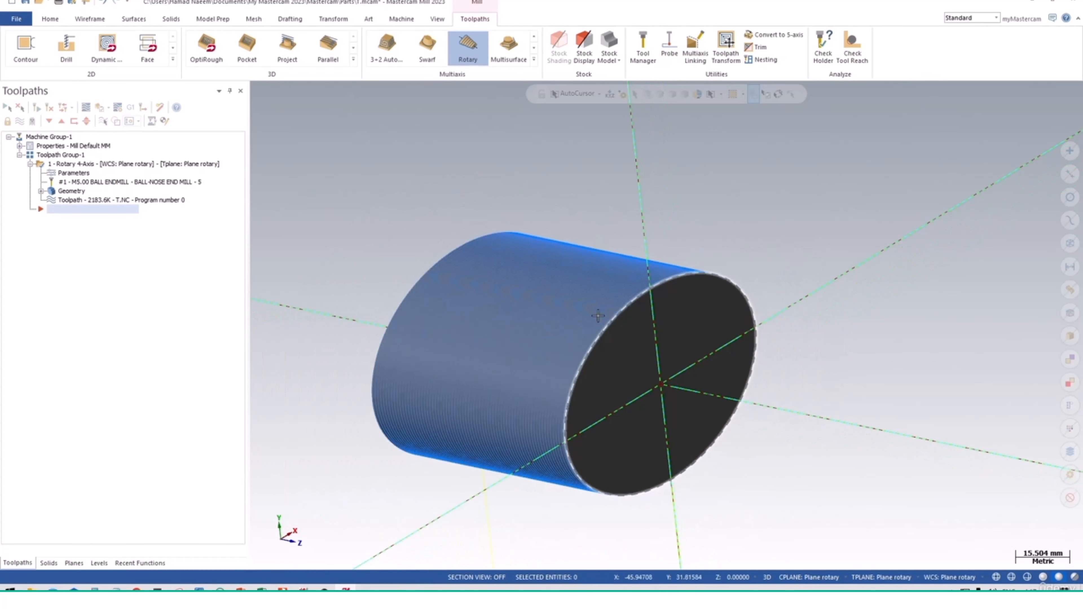
mouse_move(591, 343)
middle_mouse_down()
mouse_move(595, 370)
mouse_move(583, 298)
mouse_move(622, 312)
mouse_move(643, 387)
mouse_move(592, 370)
middle_mouse_up()
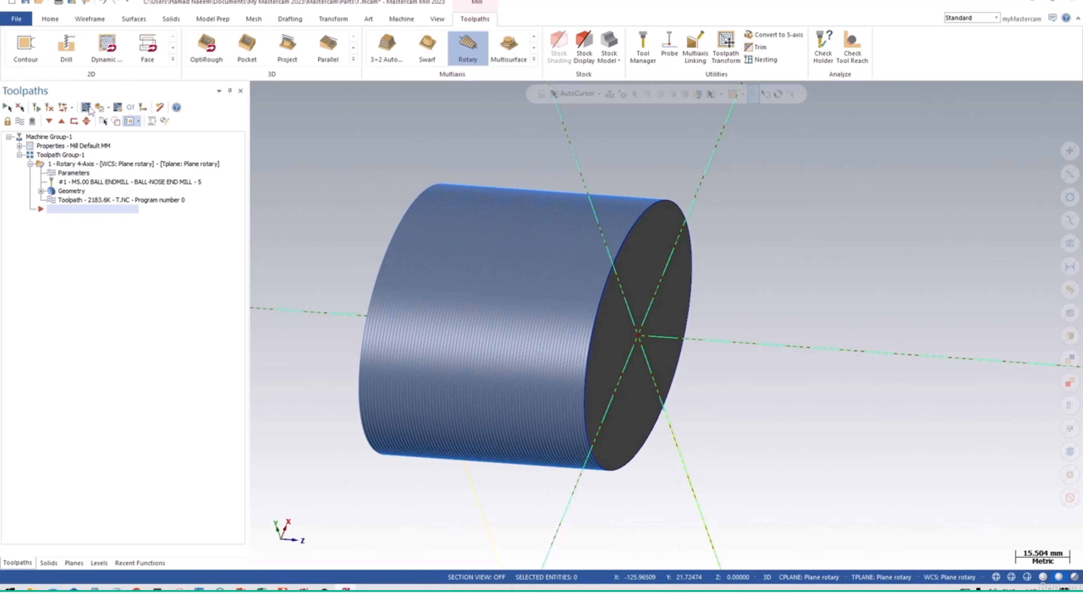
Backplot the Rotary toolpath and play the tool motion around the solid at a slower playback speed
left_click(87, 108)
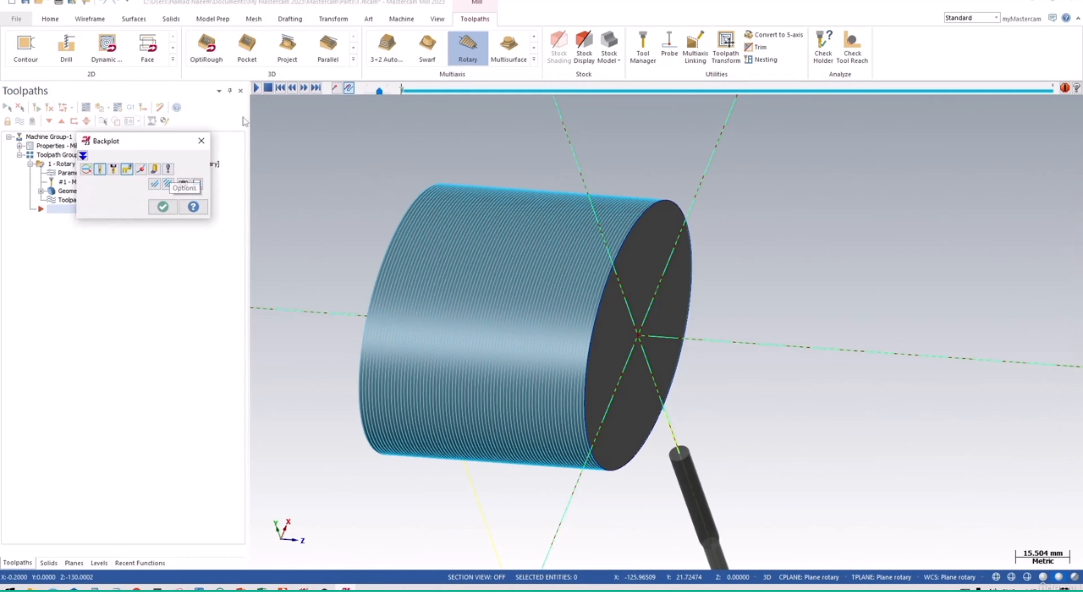
left_click_drag(379, 92, 374, 91)
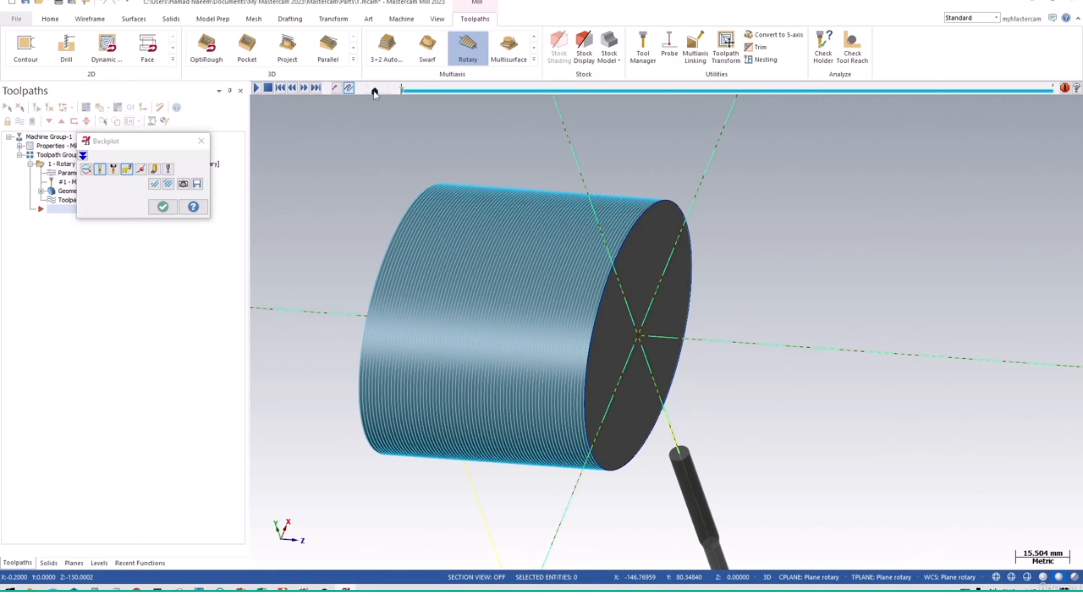
left_click(259, 88)
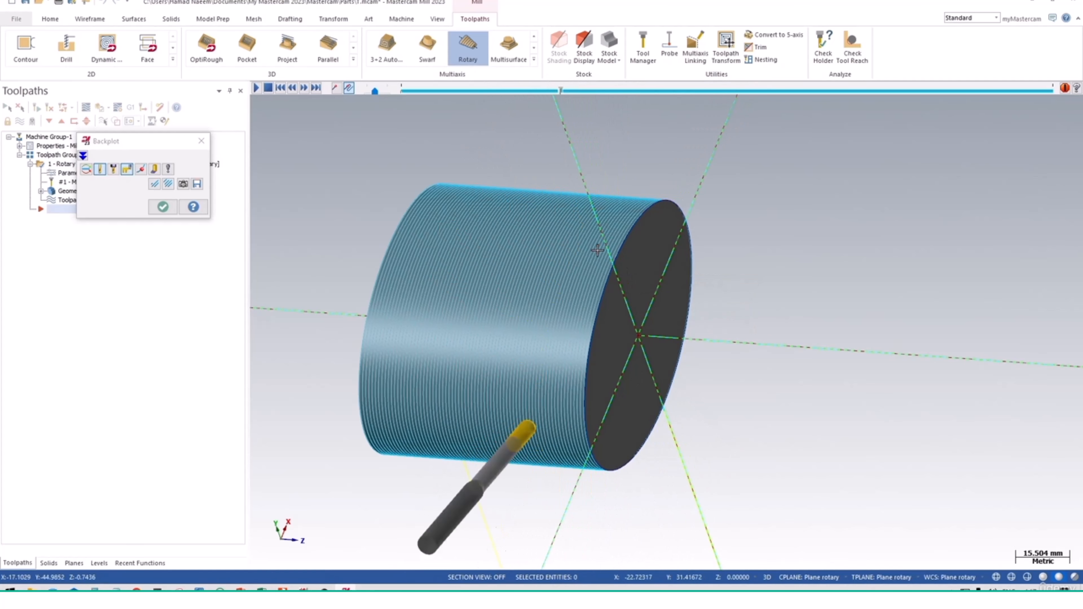
Enable Simulate Rotary Axis in the backplot options, watch the simulation with the part rotating and close the backplot
left_click(169, 170)
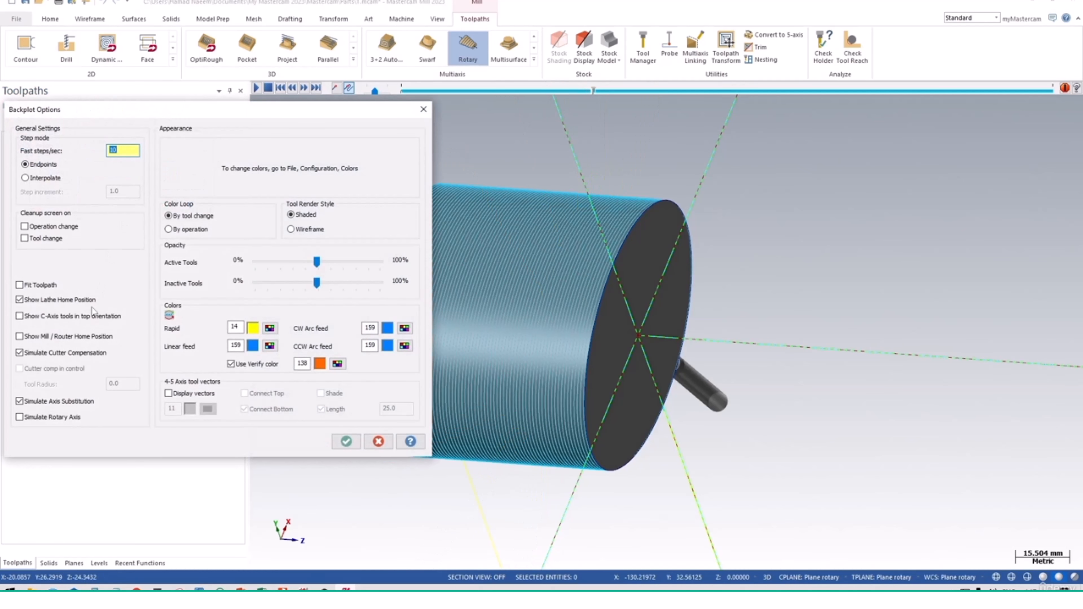
left_click_drag(85, 116, 203, 88)
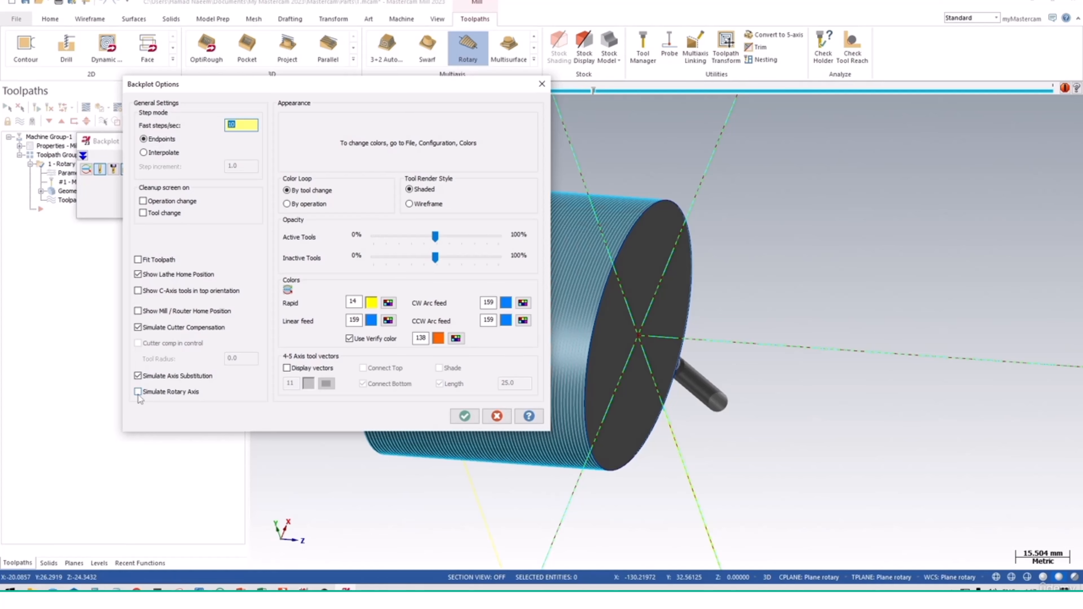
left_click(464, 416)
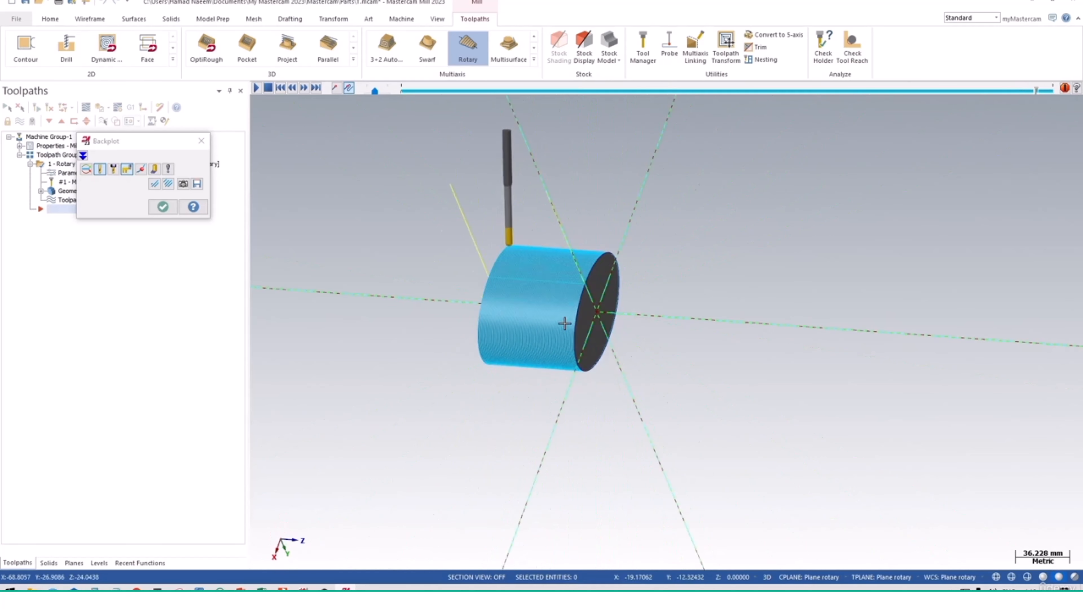
left_click(163, 208)
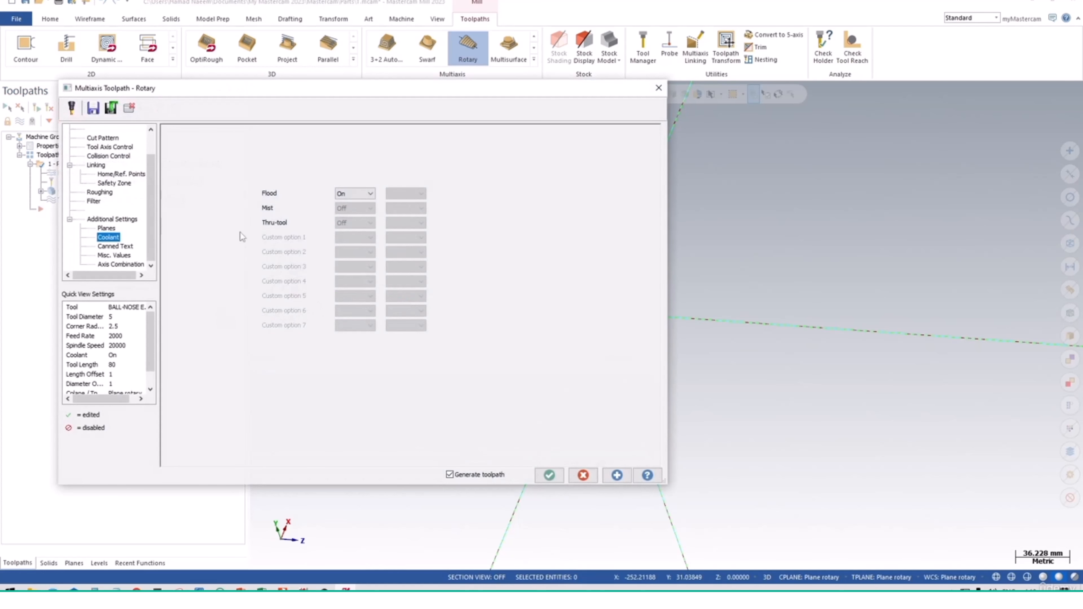
Change the toolpath's cutting method to Axial cut, with a maximum angle increment of 1 and a sweep angle of 360
left_click(116, 138)
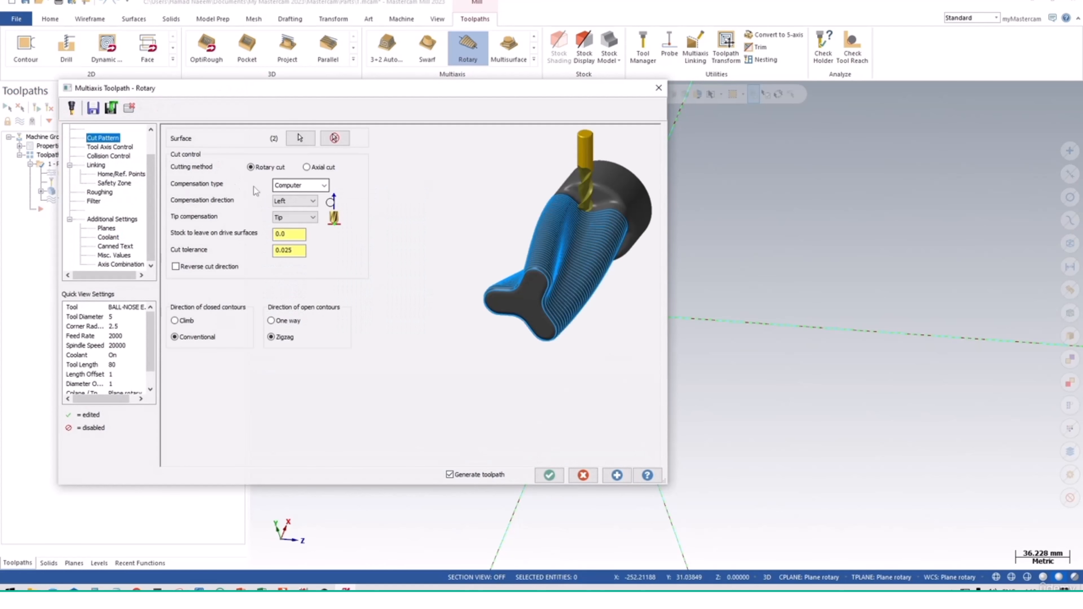
left_click(307, 168)
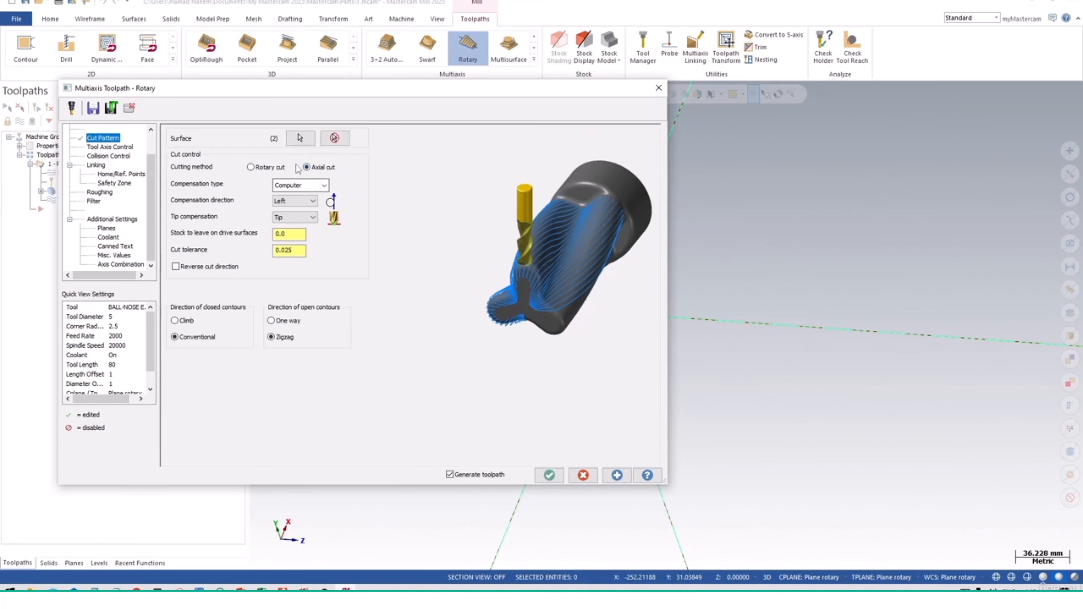
left_click(112, 148)
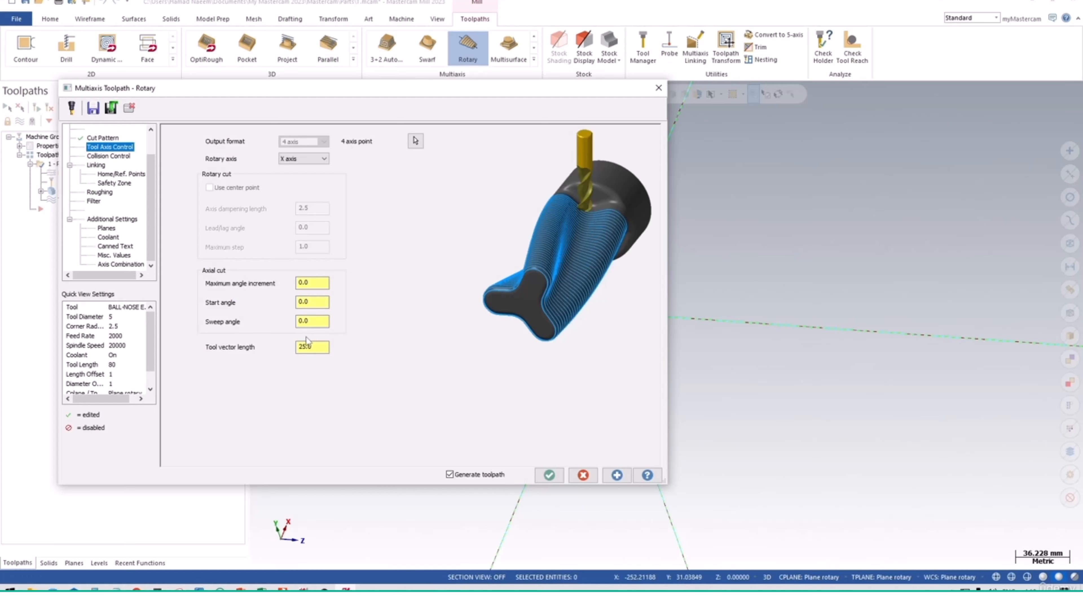
left_click(320, 302)
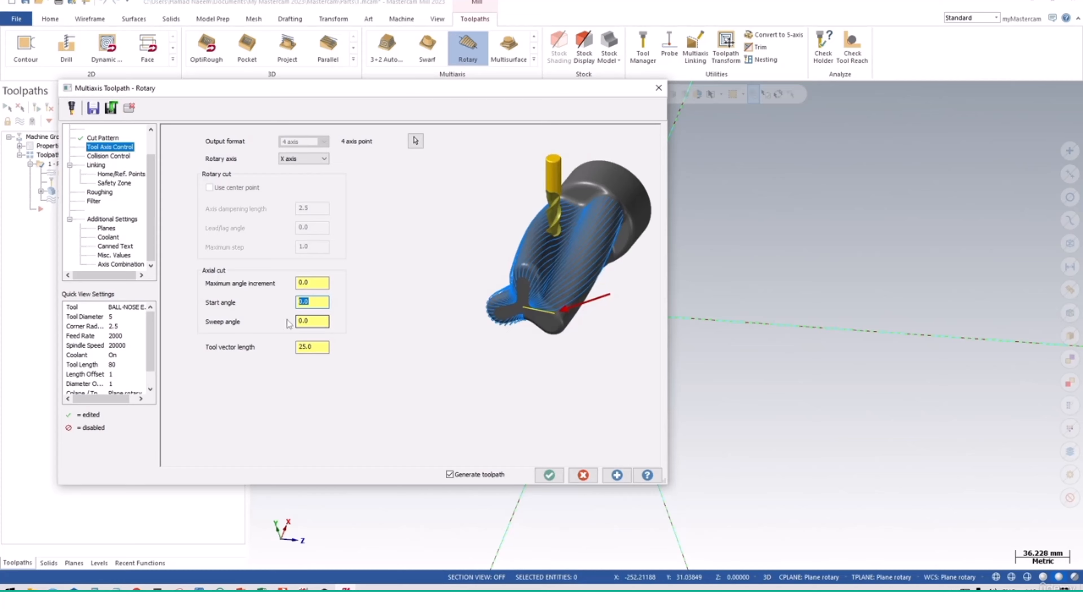
key("Tab")
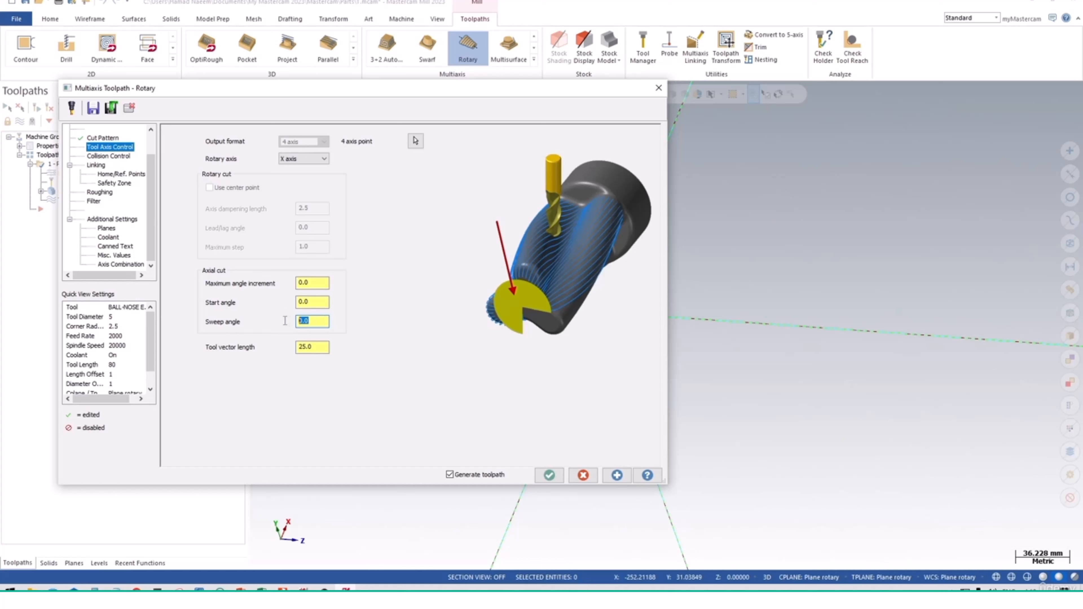
left_click(323, 284)
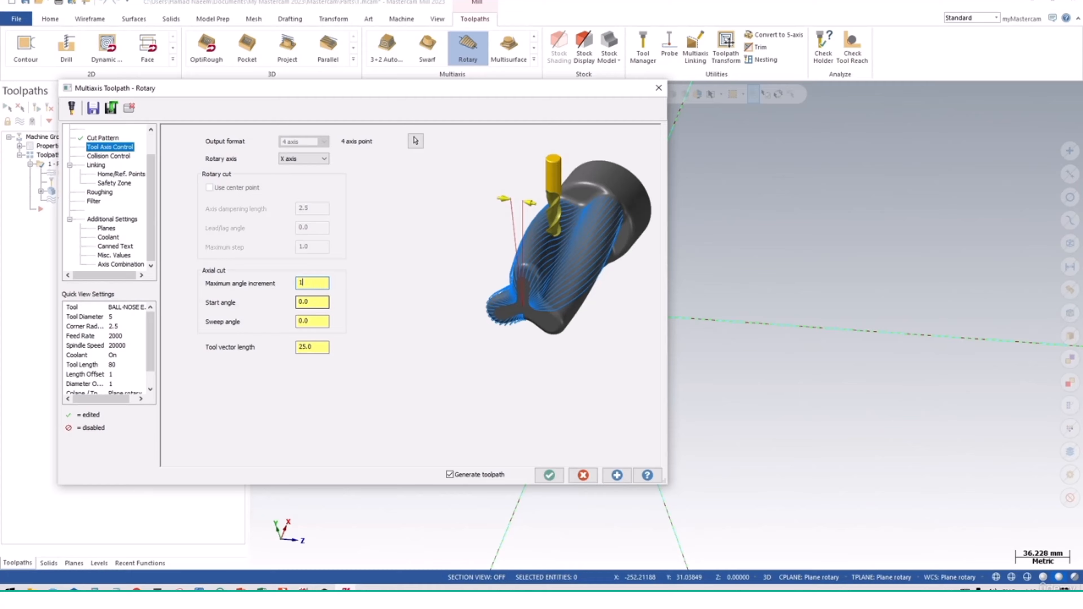
left_click(309, 301)
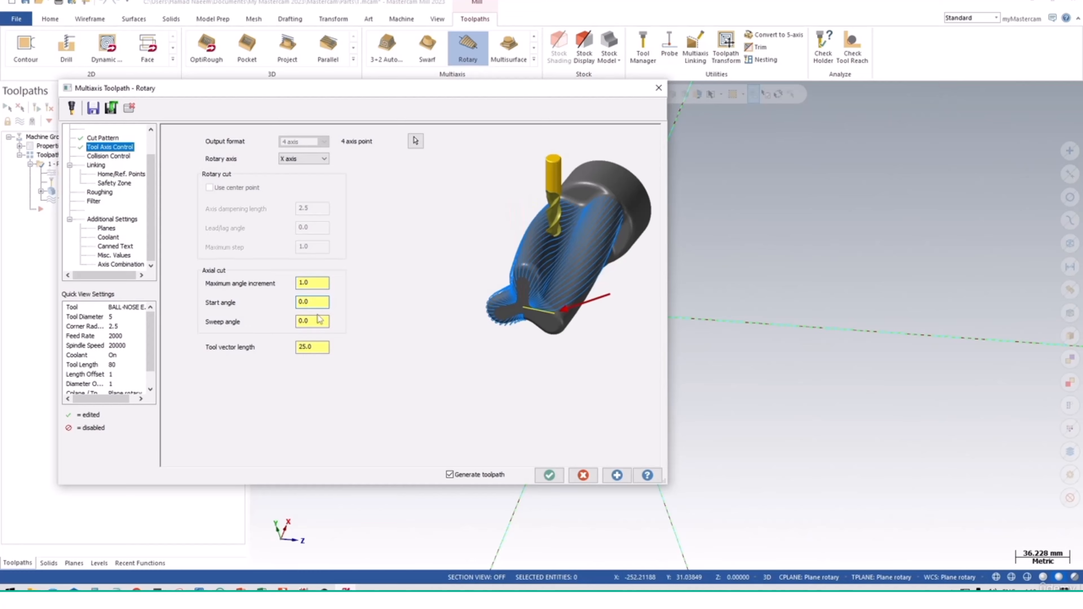
left_click(314, 322)
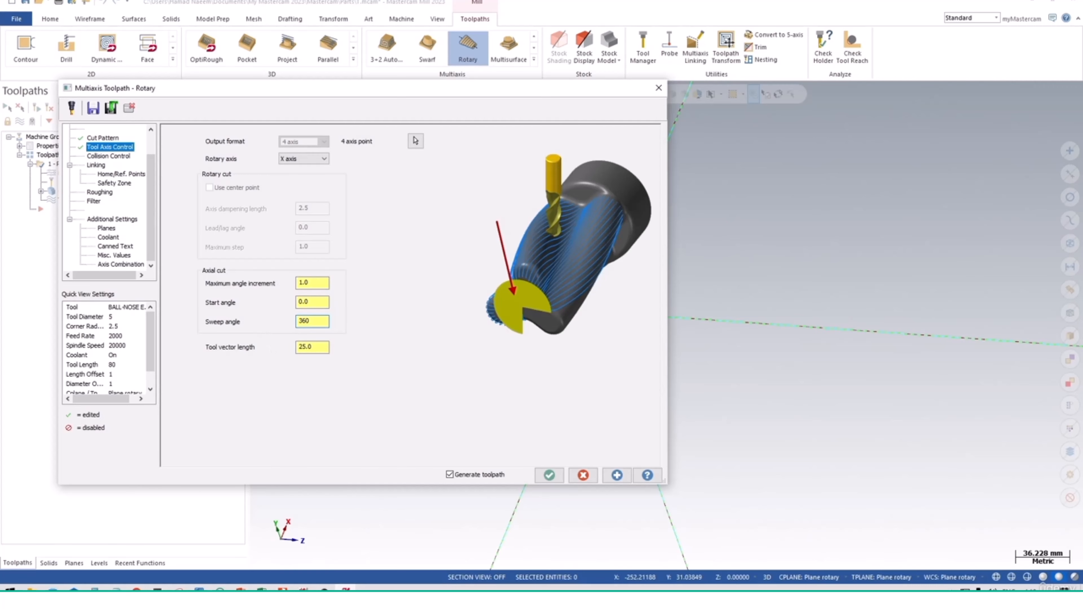
left_click(326, 347)
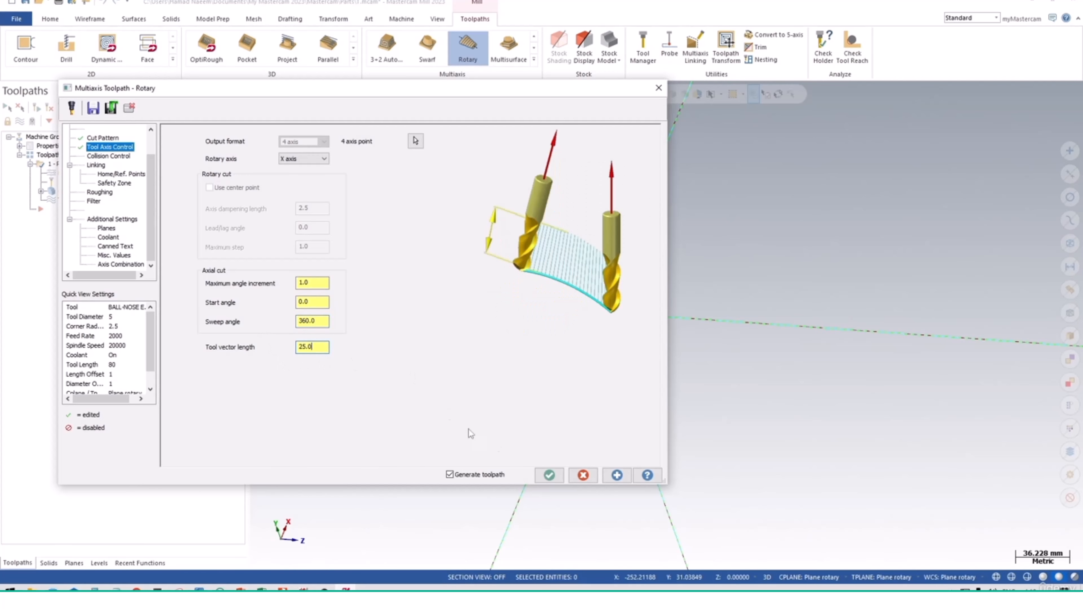
Accept the changed parameters to regenerate the toolpath and examine its axial passes and end retracts on the solid
left_click(558, 481)
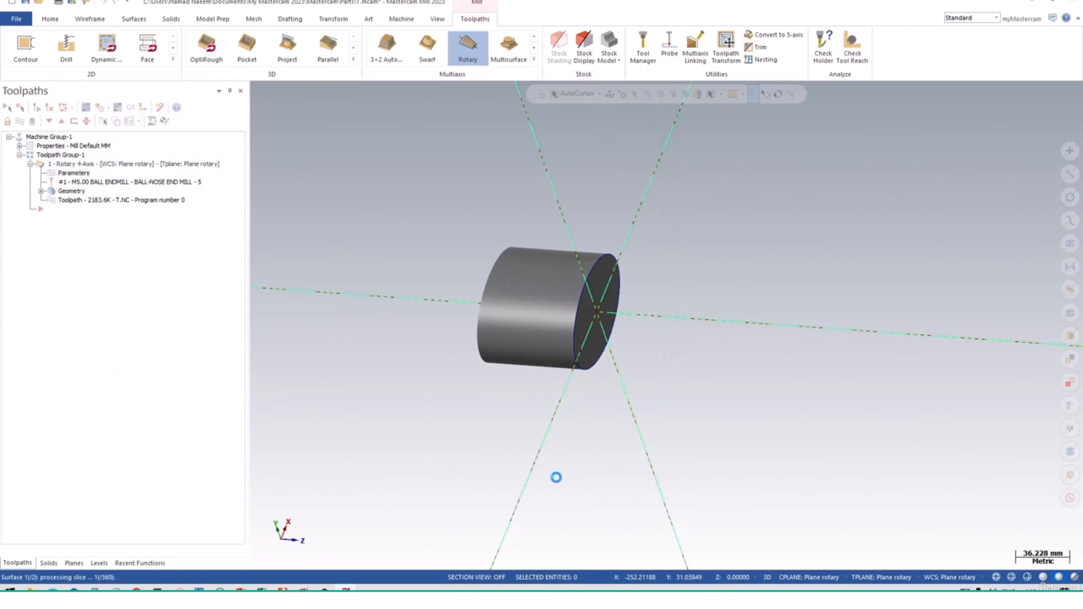
middle_click_drag(598, 271, 568, 306)
scroll(568, 306, "up", 10)
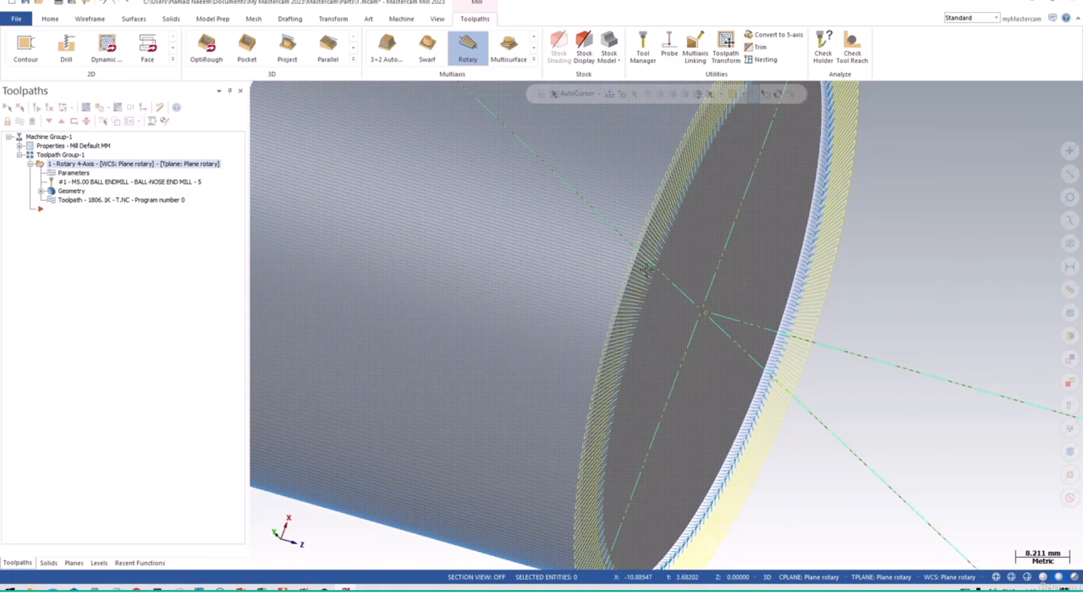
scroll(781, 303, "down", 6)
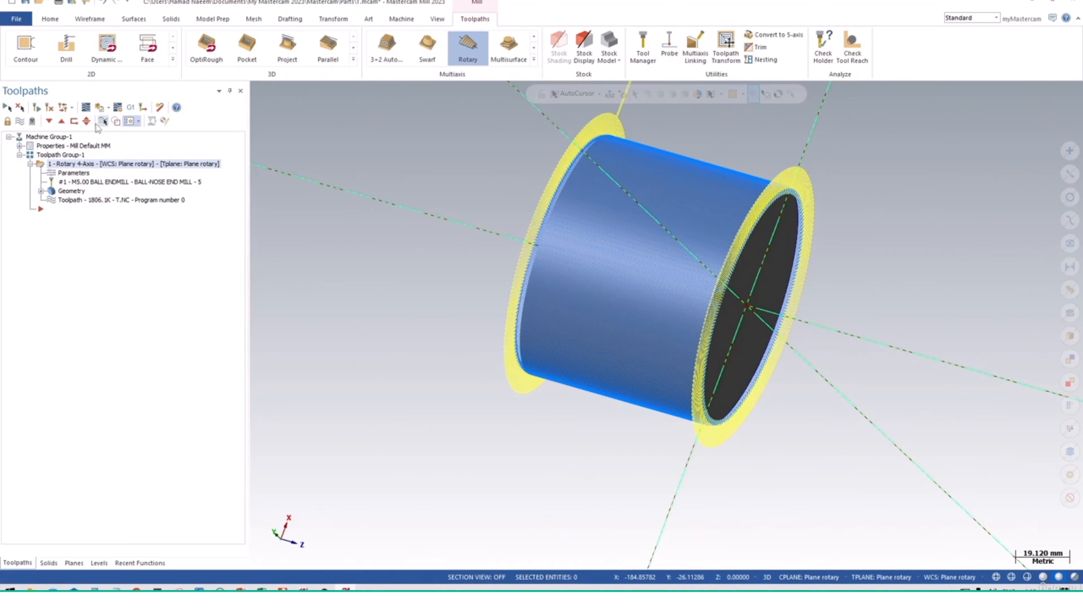
Backplot the axial cut toolpath at varying playback speeds from several view angles, and close the backplot
left_click(86, 108)
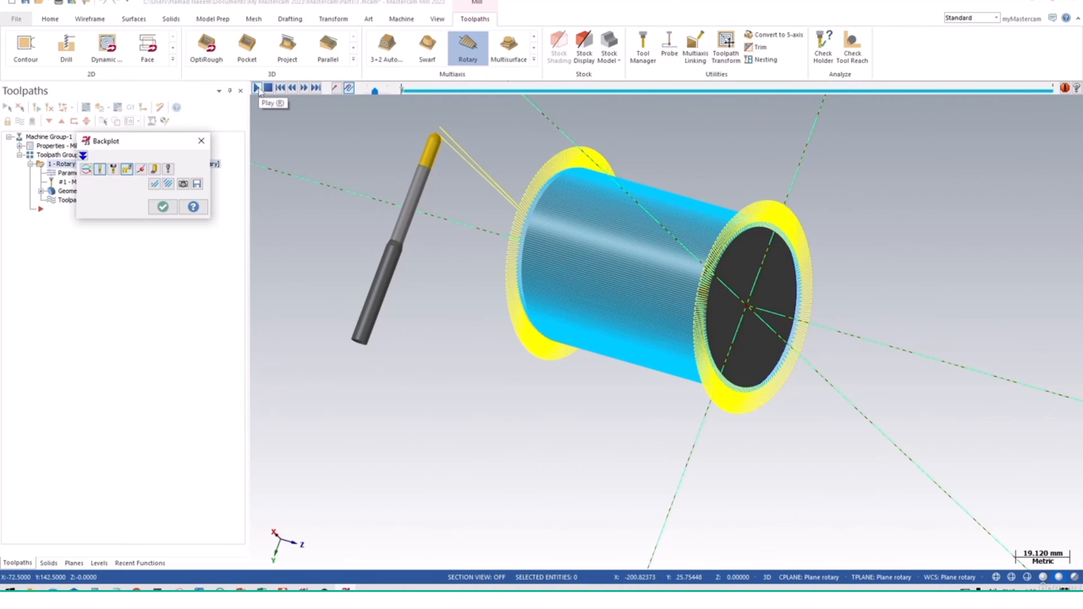
left_click(257, 88)
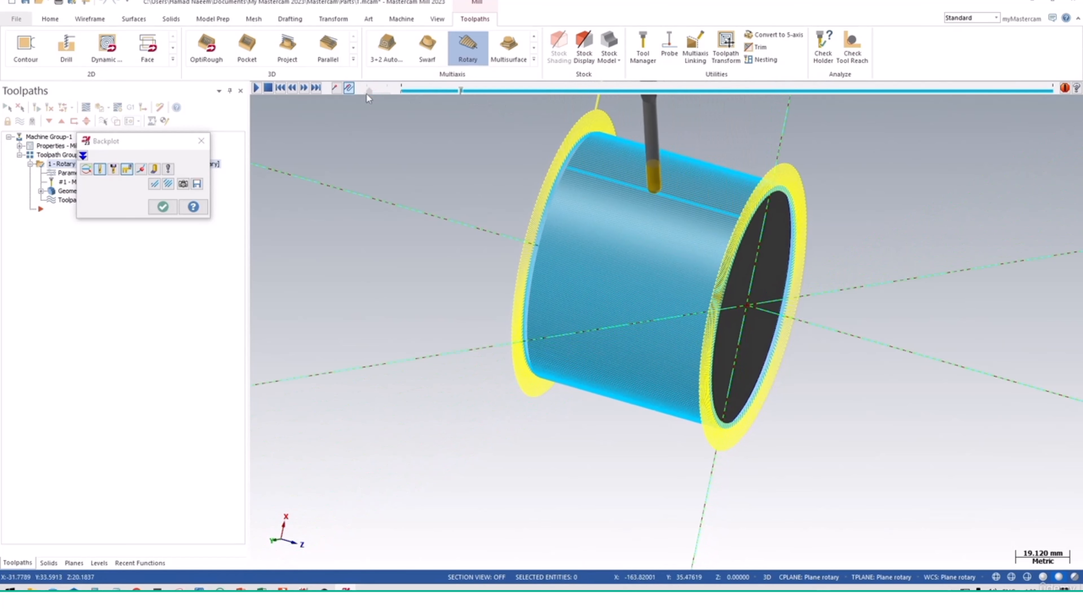
left_click_drag(367, 94, 370, 94)
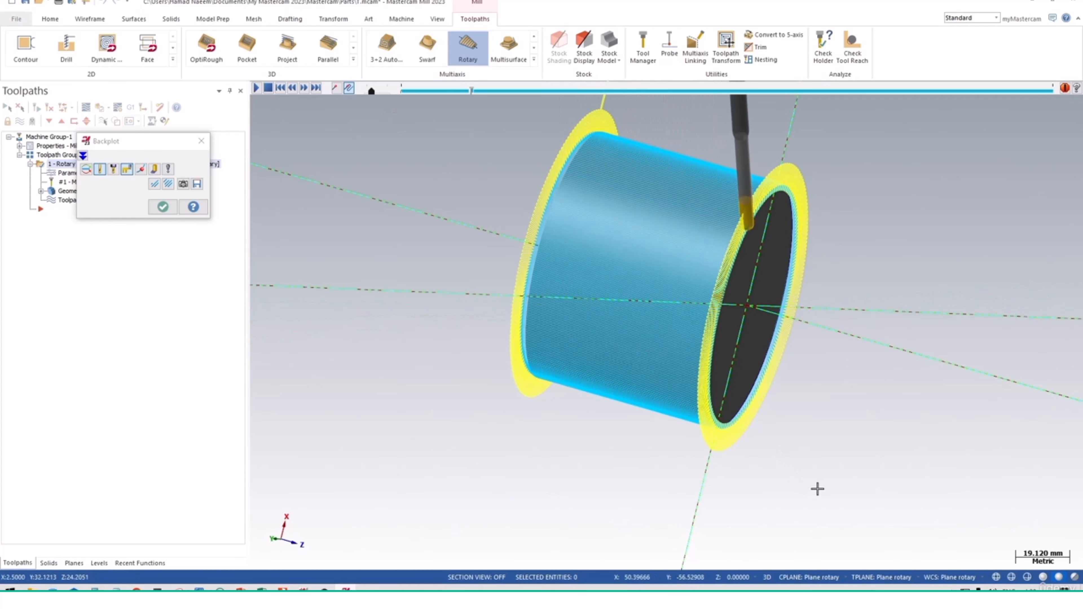
middle_click_drag(767, 441, 716, 504, "shift")
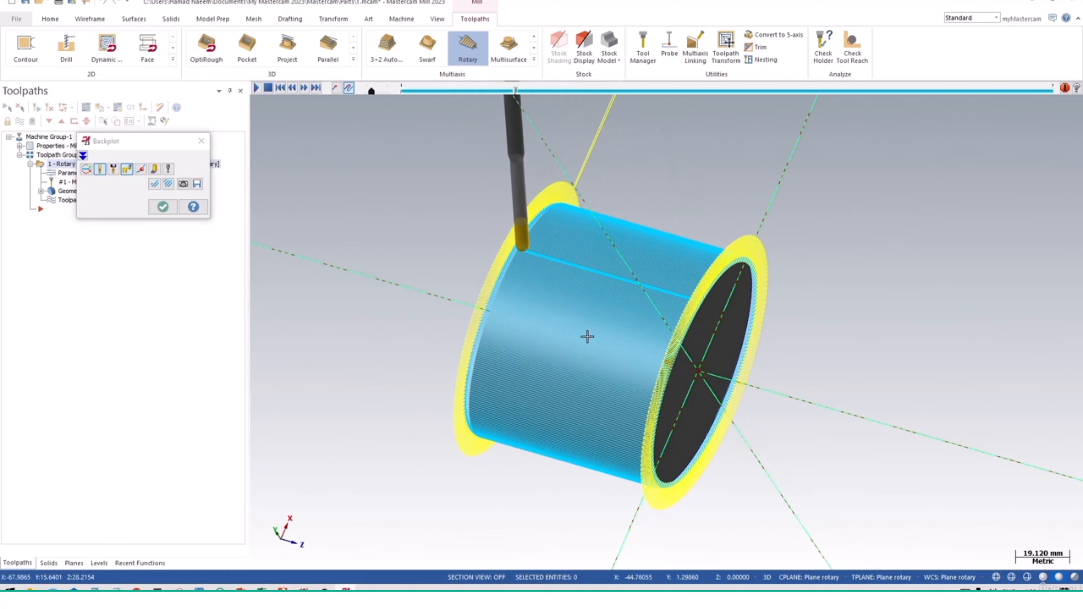
middle_click_drag(592, 365, 565, 366)
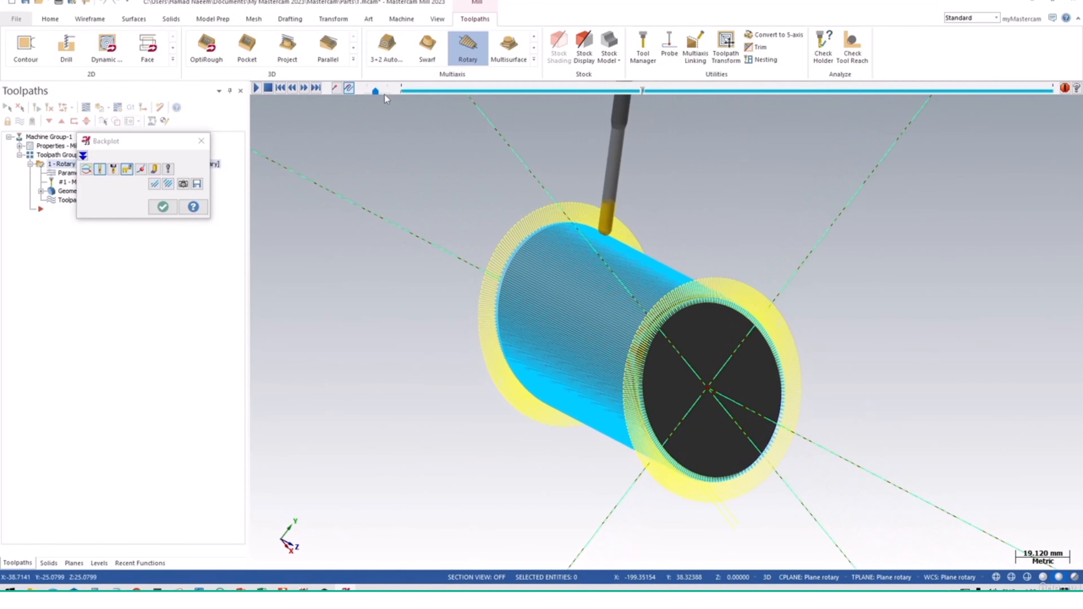
left_click_drag(385, 94, 392, 94)
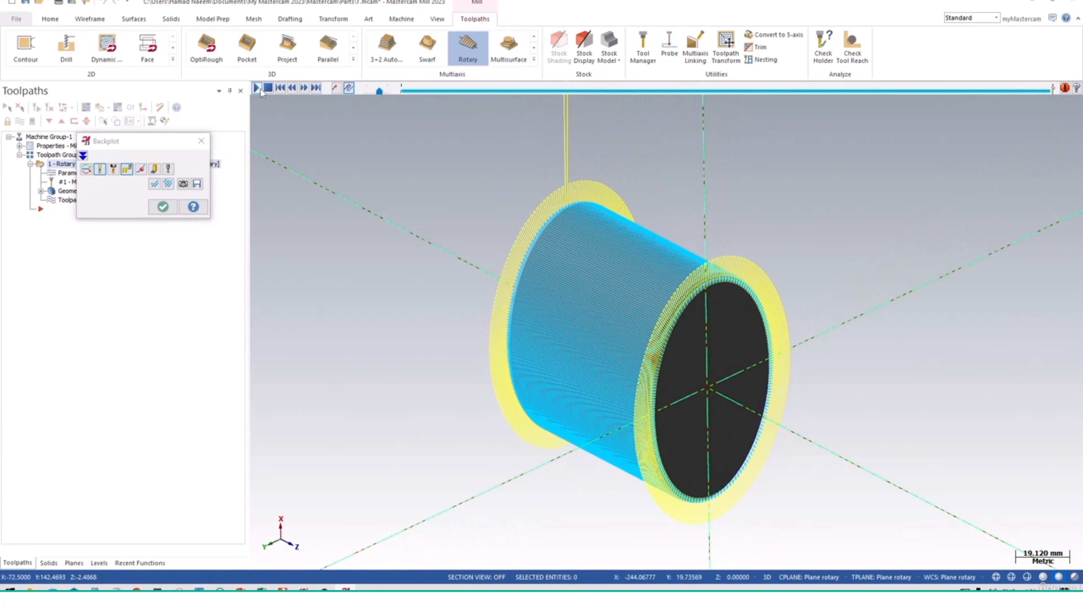
left_click(175, 208)
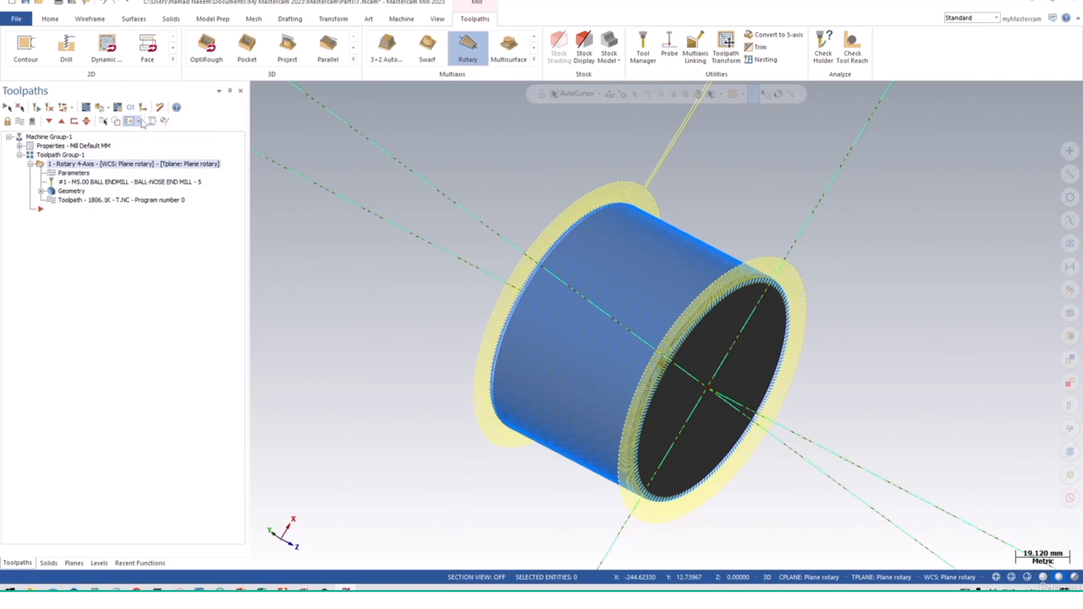
mouse_move(568, 425)
middle_mouse_down()
mouse_move(542, 430)
mouse_move(595, 410)
mouse_move(638, 414)
middle_mouse_up()
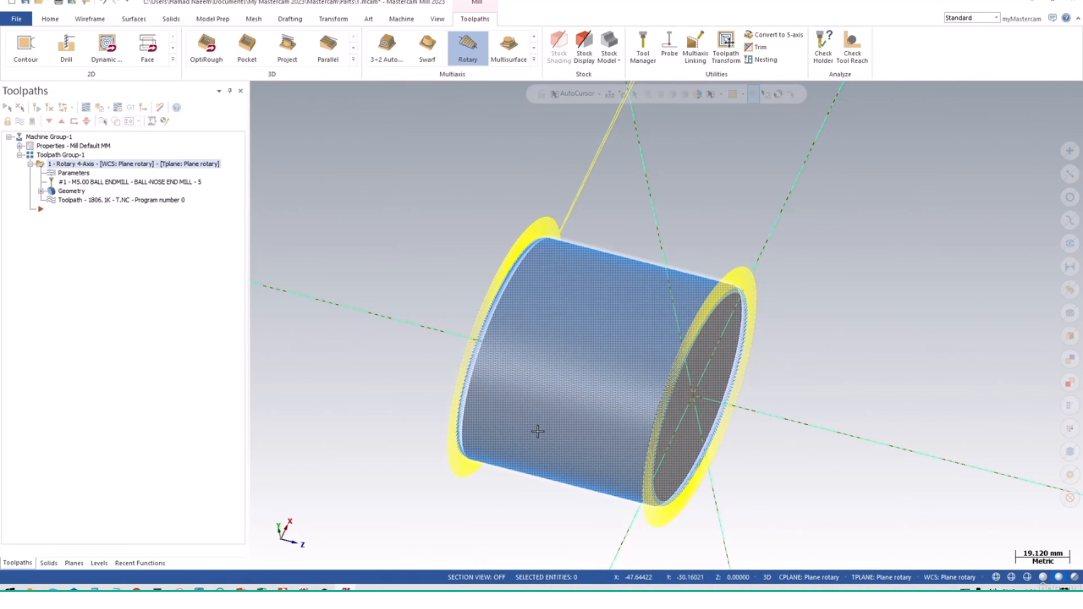